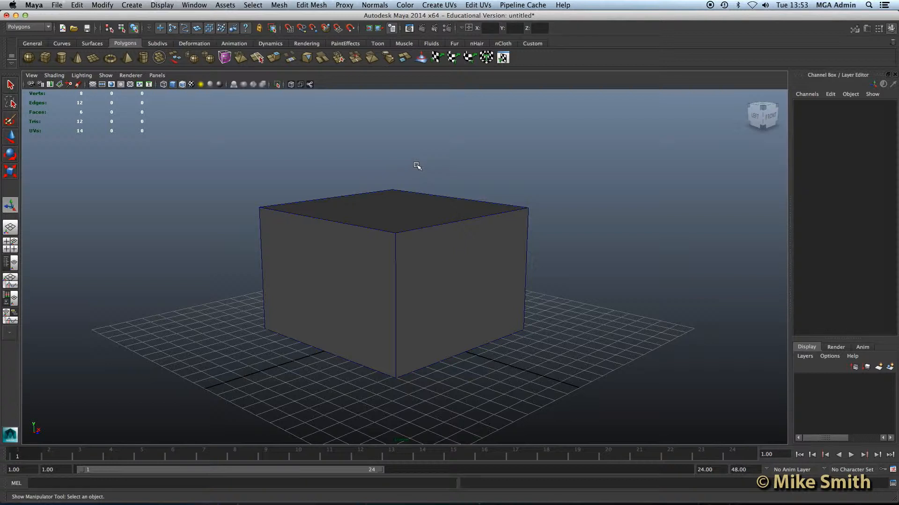
- Extrude the cube's top face upward by about 4.1 units
left_click_drag(423, 194, 396, 233, "alt")
left_click(390, 237)
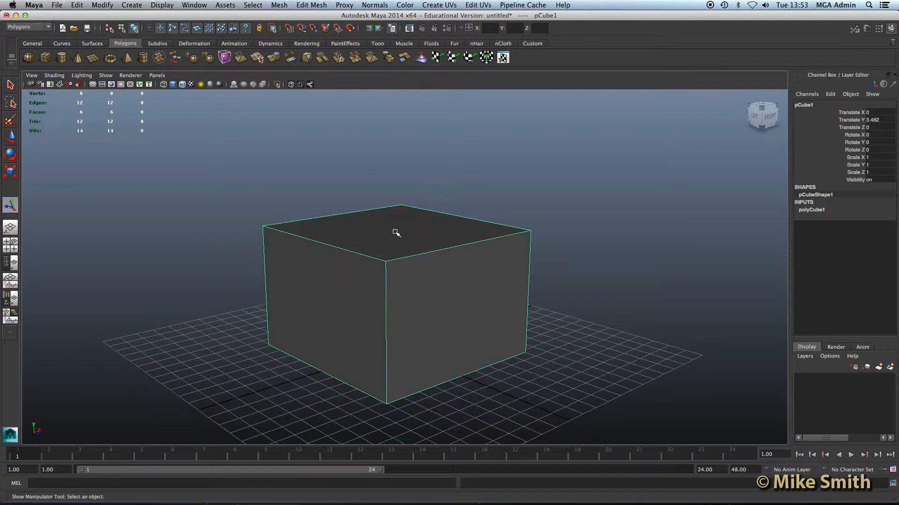
right_click_drag(393, 222, 394, 243)
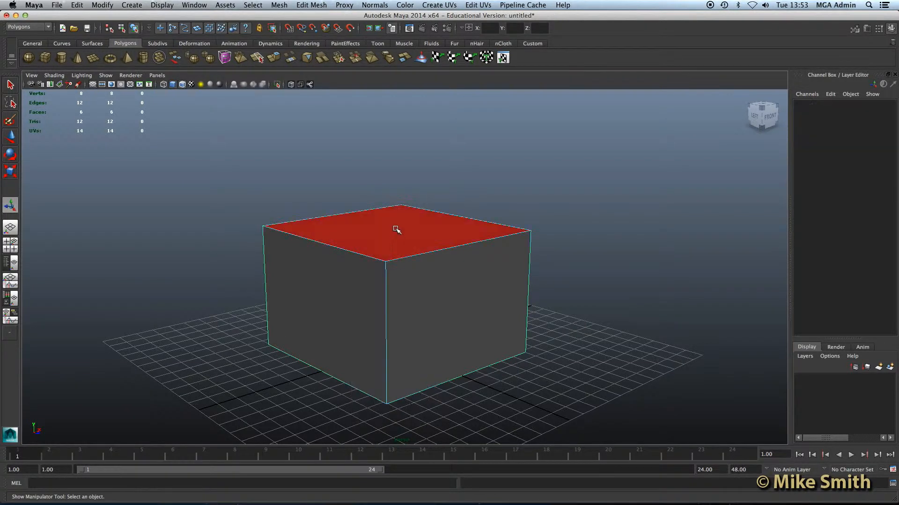
left_click(394, 229)
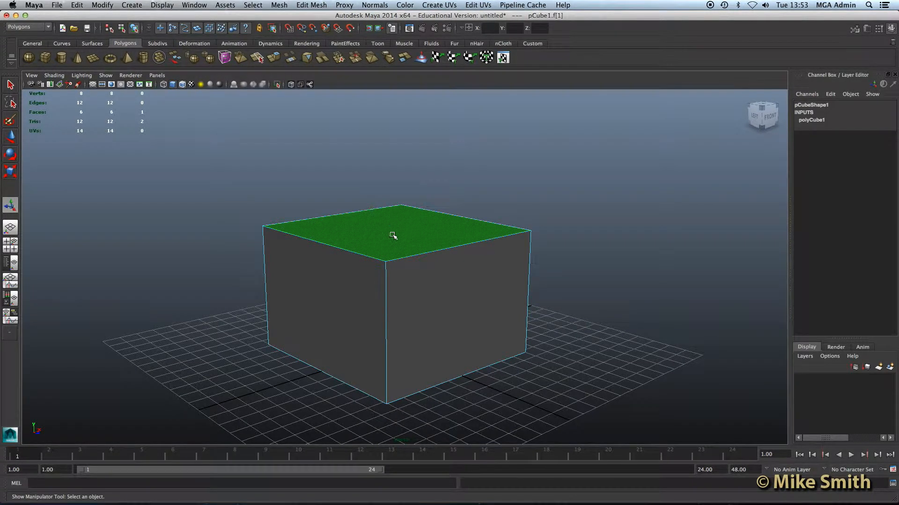
left_click(309, 4)
left_click(327, 49)
left_click_drag(422, 180, 407, 164, "alt")
middle_click_drag(406, 164, 410, 219, "alt")
left_click_drag(391, 225, 389, 174)
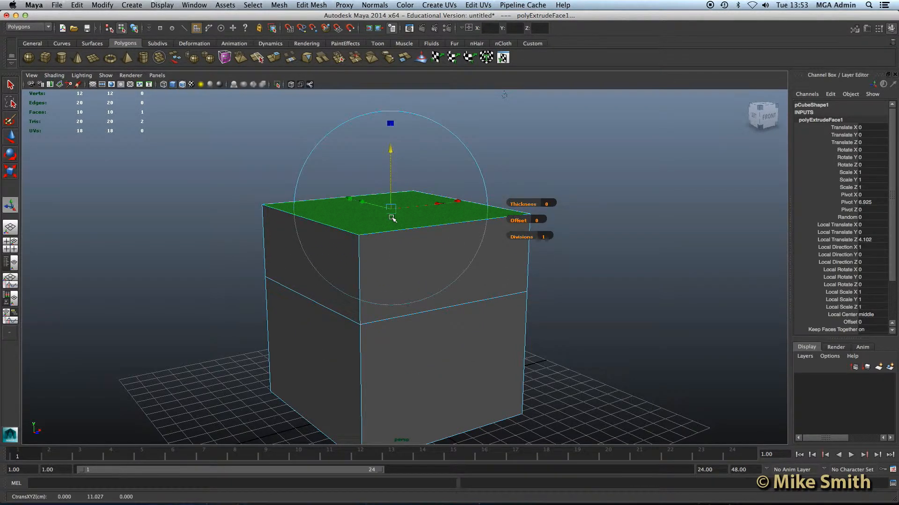
- Scale the extruded top face inward to about 0.55 and tilt it about -6 degrees around its local Y axis
mouse_move(393, 218)
left_mouse_down("alt")
mouse_move(419, 221)
mouse_move(383, 212)
mouse_move(430, 212)
mouse_move(387, 209)
left_mouse_up("alt")
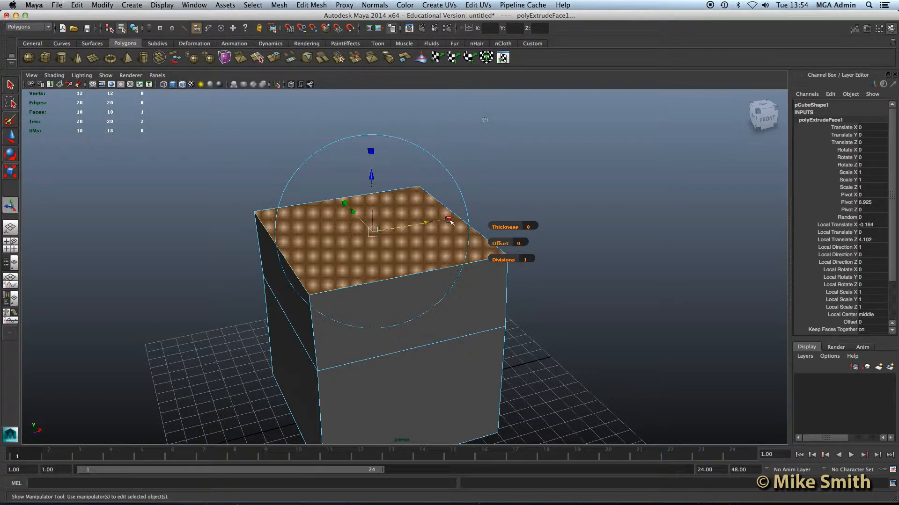
left_click_drag(451, 220, 412, 159)
key("t")
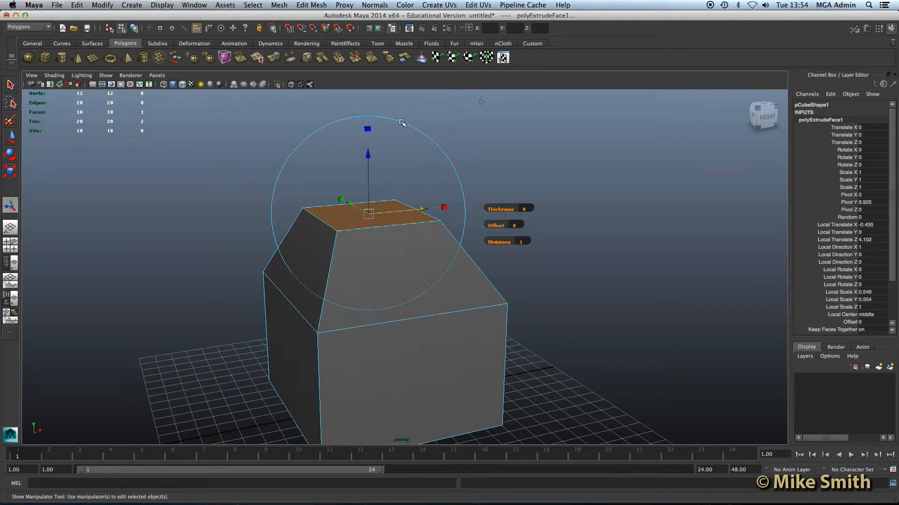
left_click_drag(327, 162, 350, 184, "alt")
left_click_drag(288, 219, 327, 215, "alt")
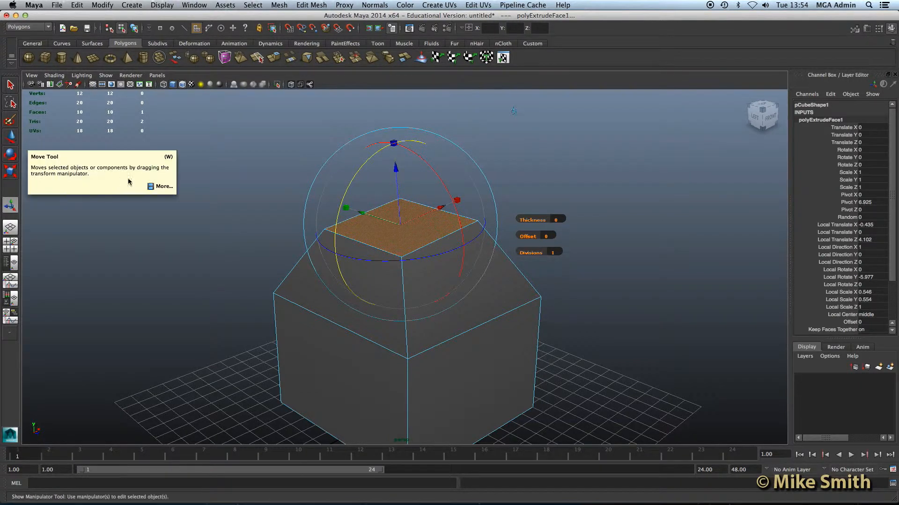
- Try the Move, Rotate and Scale tools on the extruded top face, scaling it slightly along the X axis
left_click(9, 140)
left_click(10, 154)
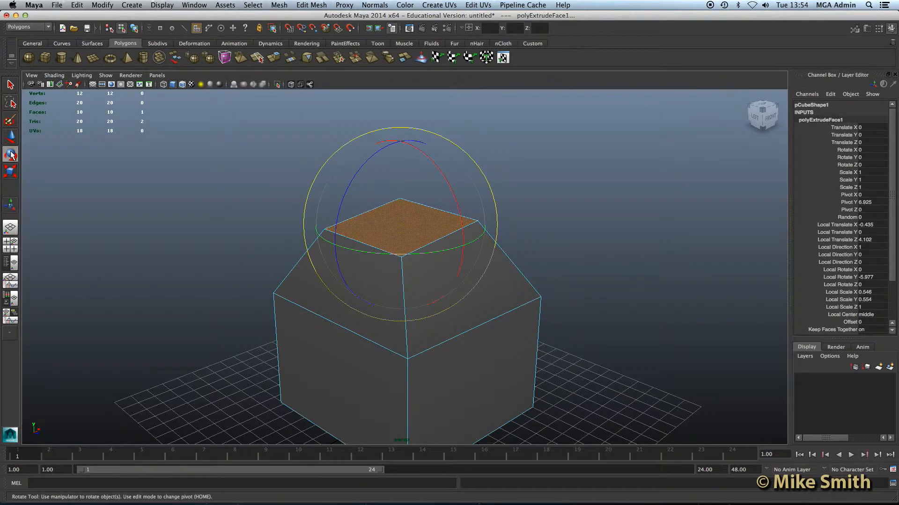
left_click(12, 172)
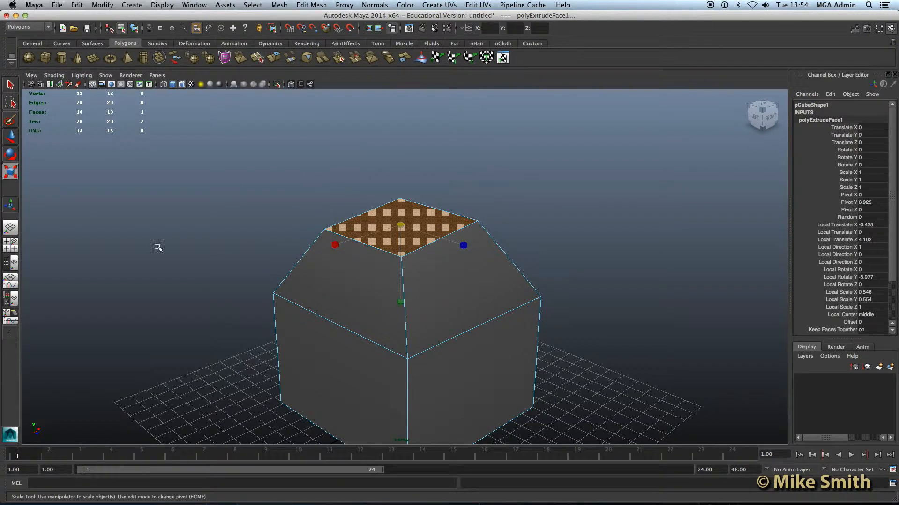
left_click_drag(333, 245, 369, 216)
left_click(358, 218)
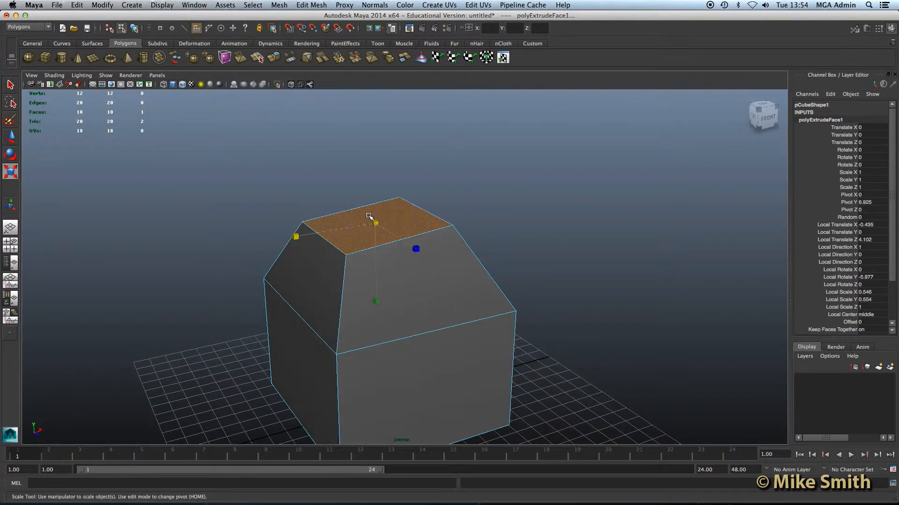
middle_click_drag(368, 215, 370, 200, "alt")
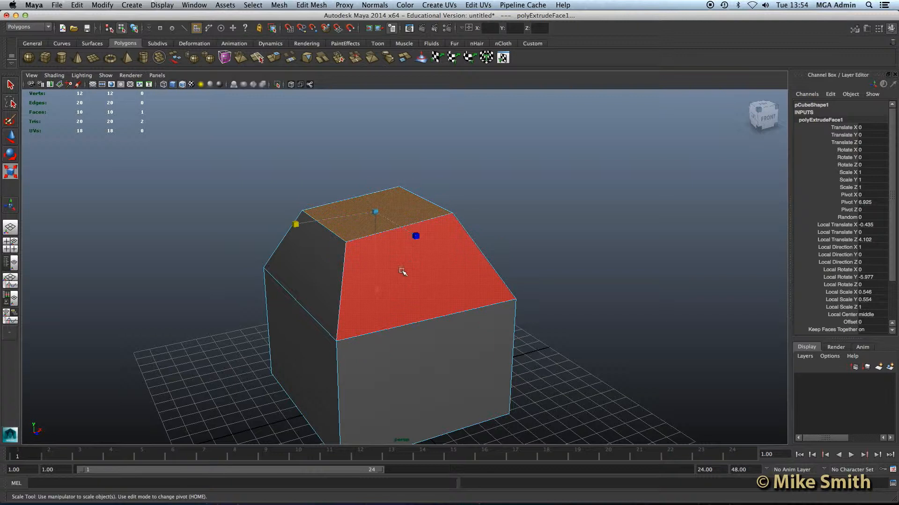
- Undo the scaling, rotation and extrusion of the top face back to the plain cube
key("z")
key("z")
key("z")
key("z")
key("z")
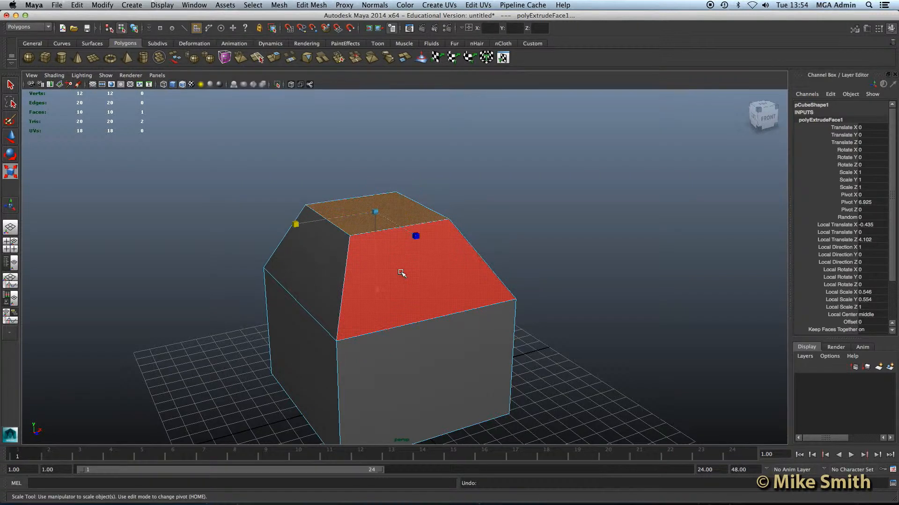
key("z")
key("z")
key("z")
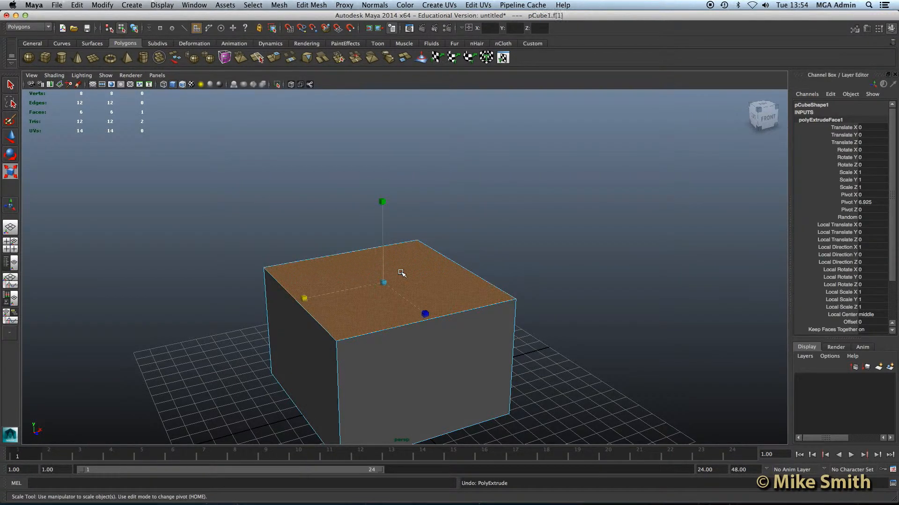
- Extrude the cube's top face without moving it, and deselect the face
mouse_move(396, 275)
left_mouse_down("alt")
mouse_move(393, 257)
mouse_move(389, 267)
mouse_move(406, 262)
left_mouse_up("alt")
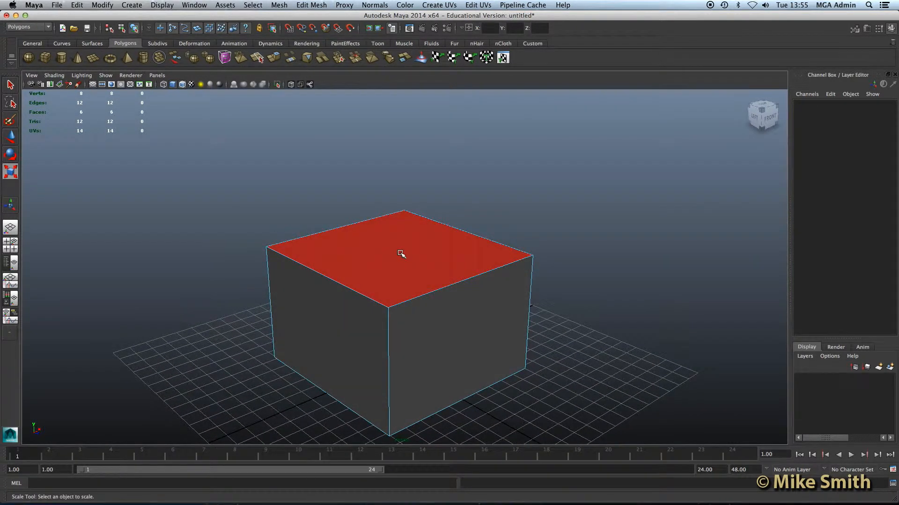
left_click(399, 249)
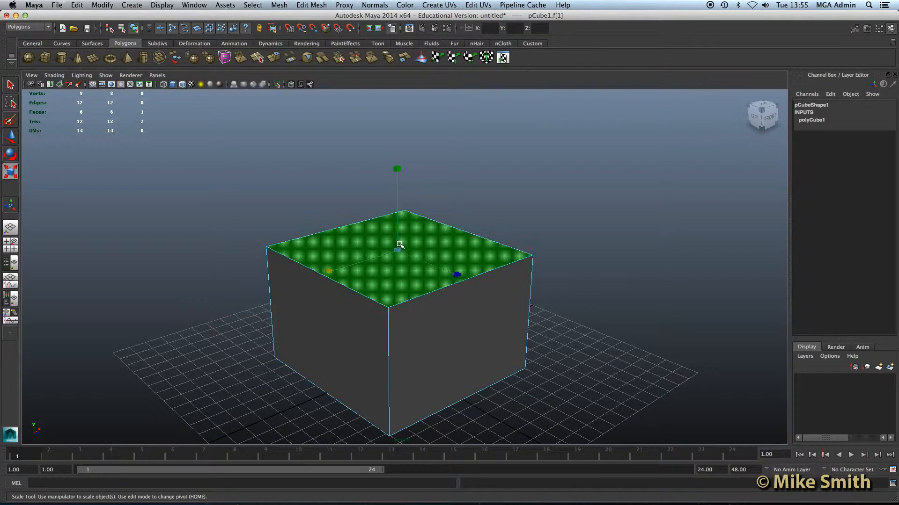
left_click(11, 85)
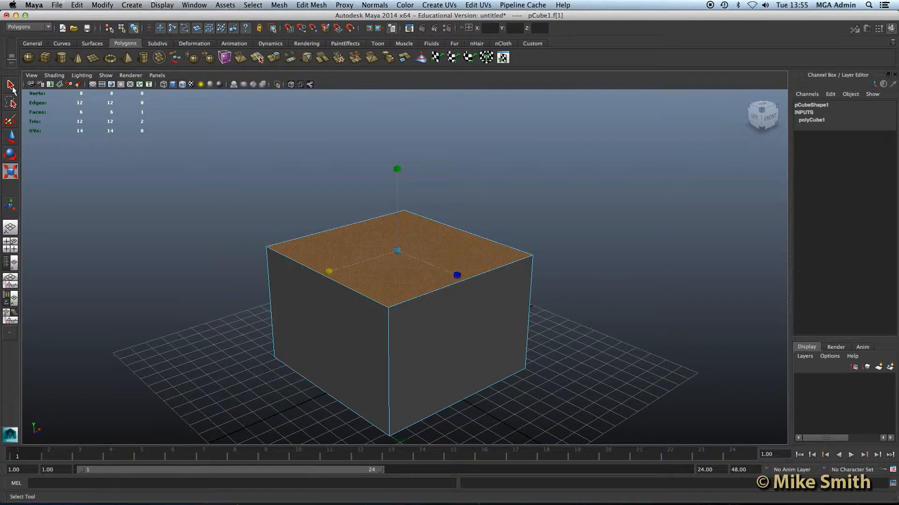
left_click(11, 87)
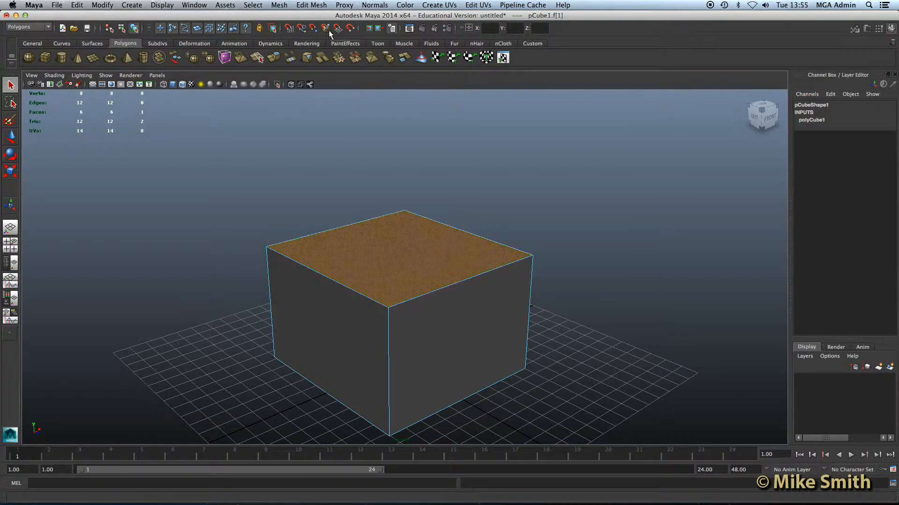
left_click(311, 5)
left_click(318, 49)
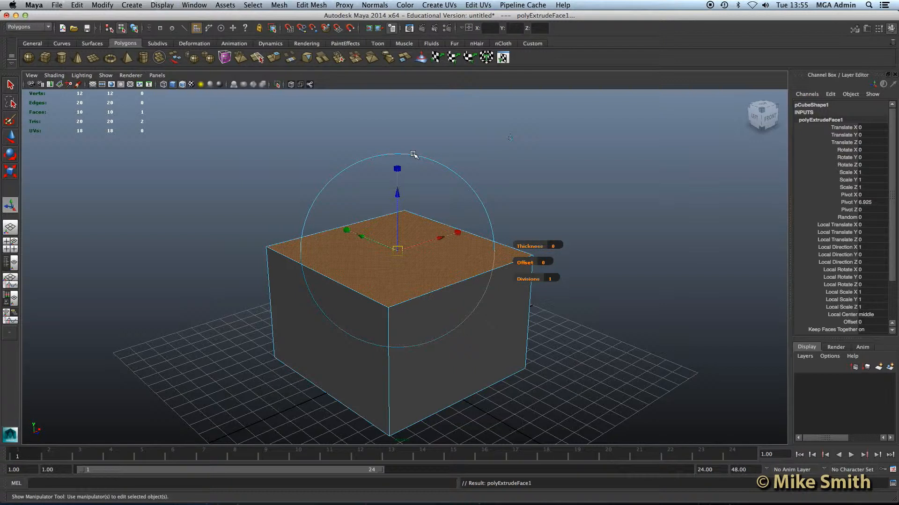
left_click(584, 165)
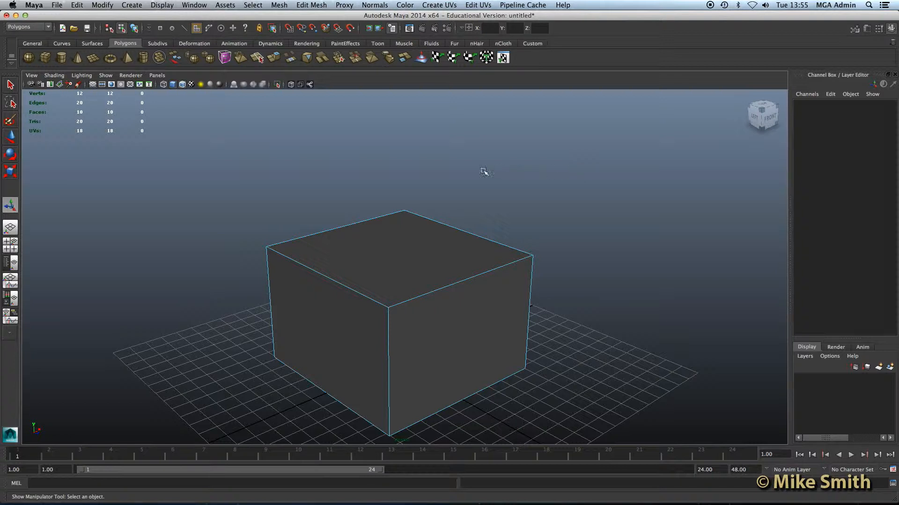
- Extrude the top face a second time, raising it by about 4.8 units
left_click(393, 245)
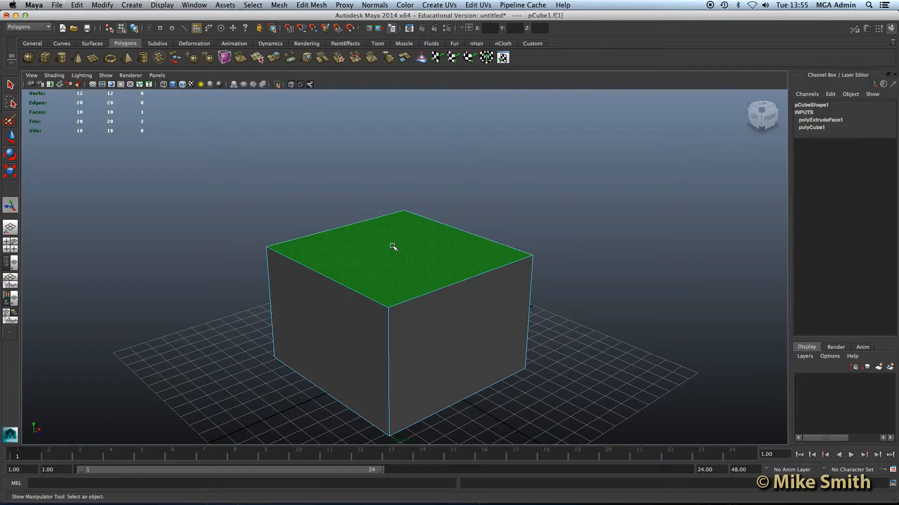
left_click(304, 4)
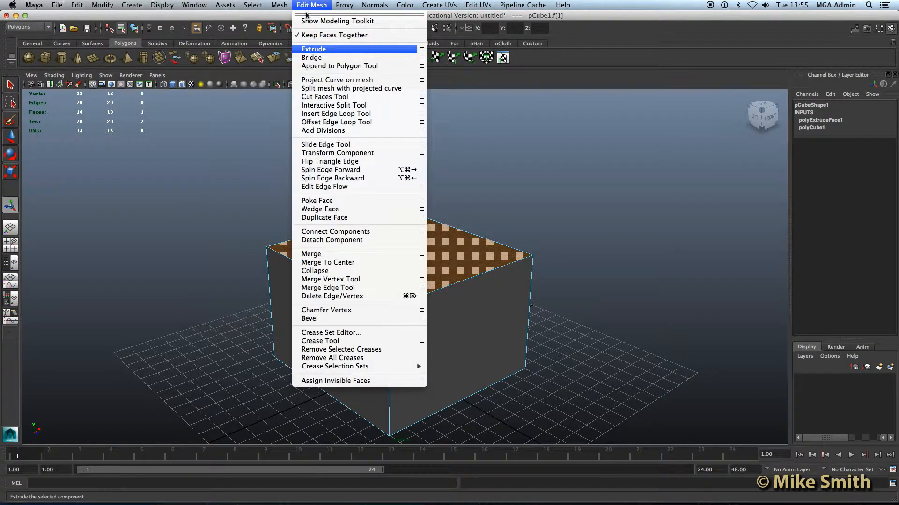
left_click(319, 50)
left_click_drag(398, 195, 397, 109)
left_click_drag(398, 249, 390, 305, "alt")
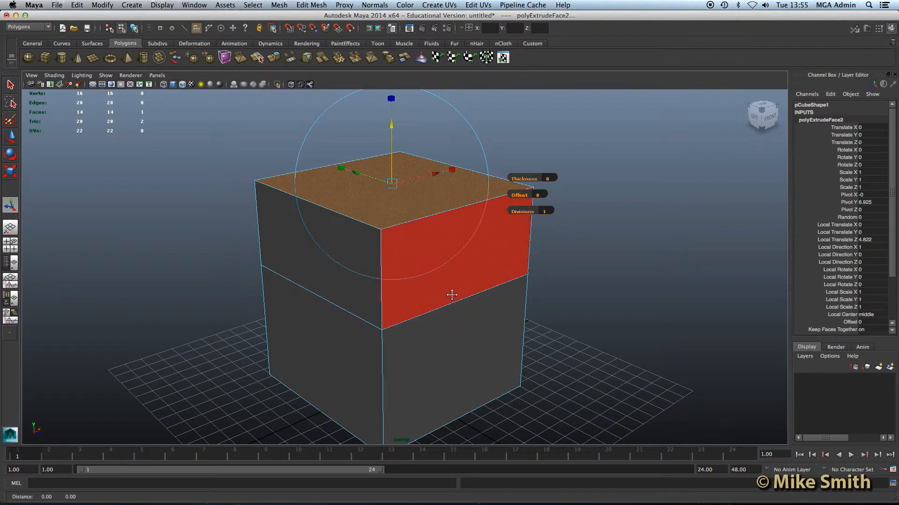
- Try moving one middle edge at the base of the extrusion upward by about 0.76 units, and undo the move
scroll(446, 257, "up", 10)
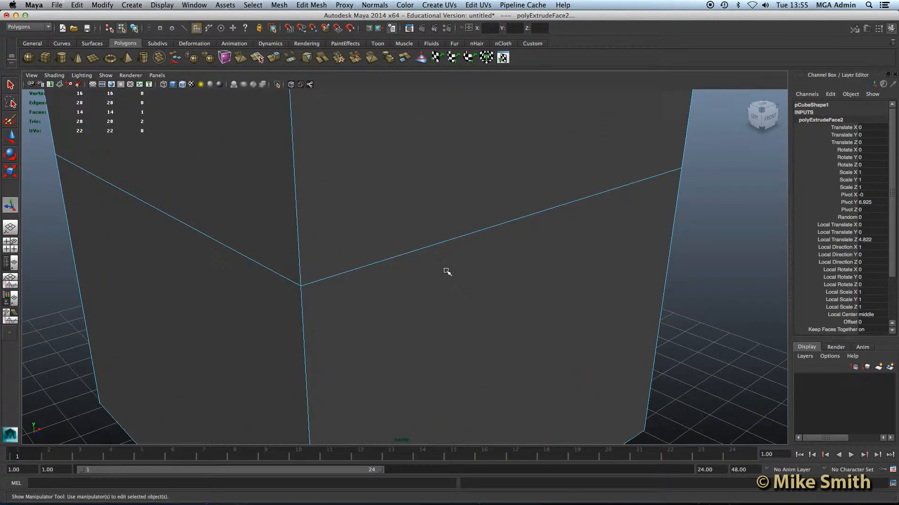
right_click_drag(441, 243, 440, 222)
left_click(445, 242)
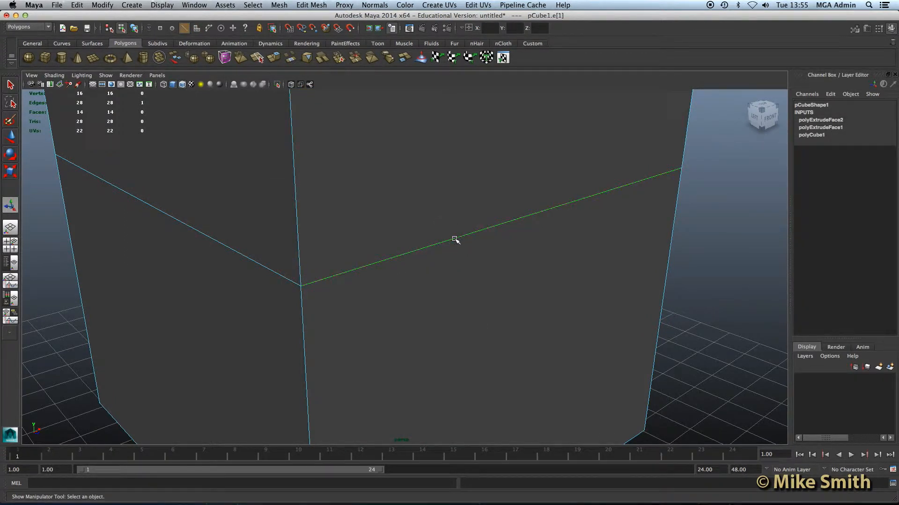
left_click(10, 136)
left_click_drag(538, 156, 541, 115)
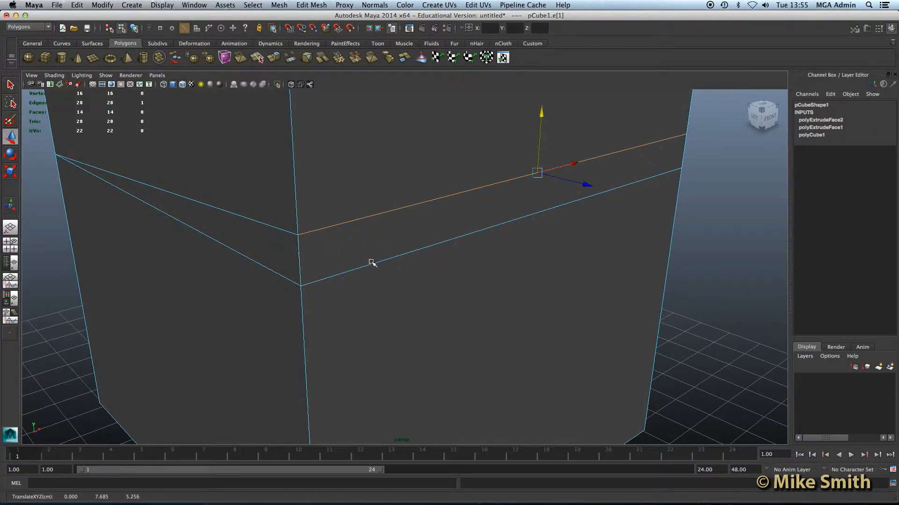
key("ctrl+z")
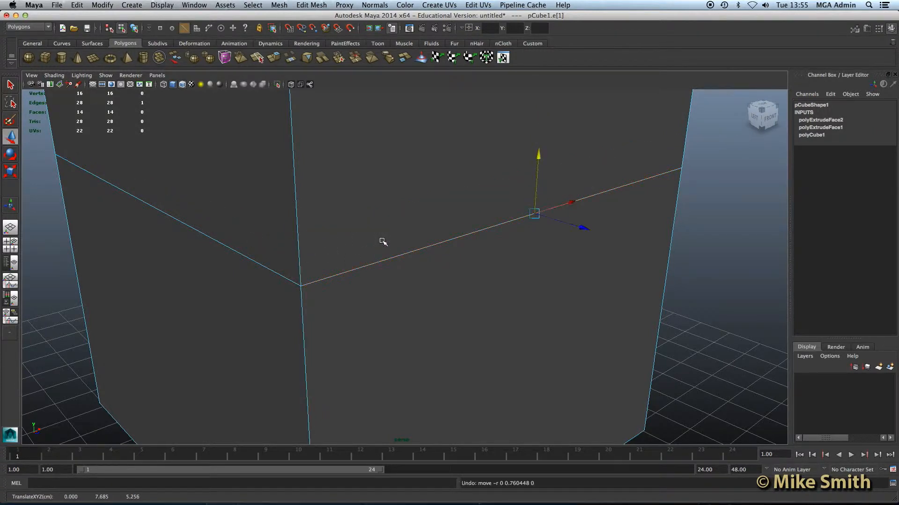
- Move the whole edge loop at the base of the extrusion upward to separate it from the loop below
double_click(326, 281)
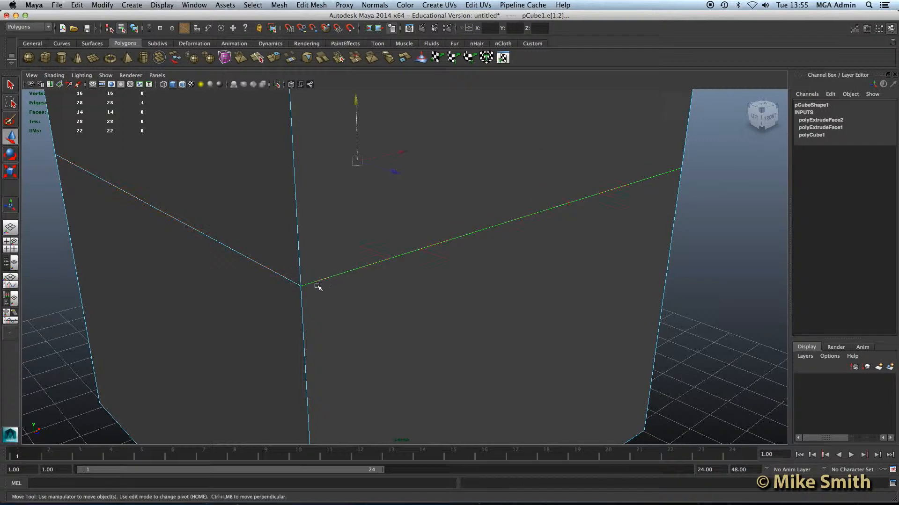
scroll(371, 211, "down", 5)
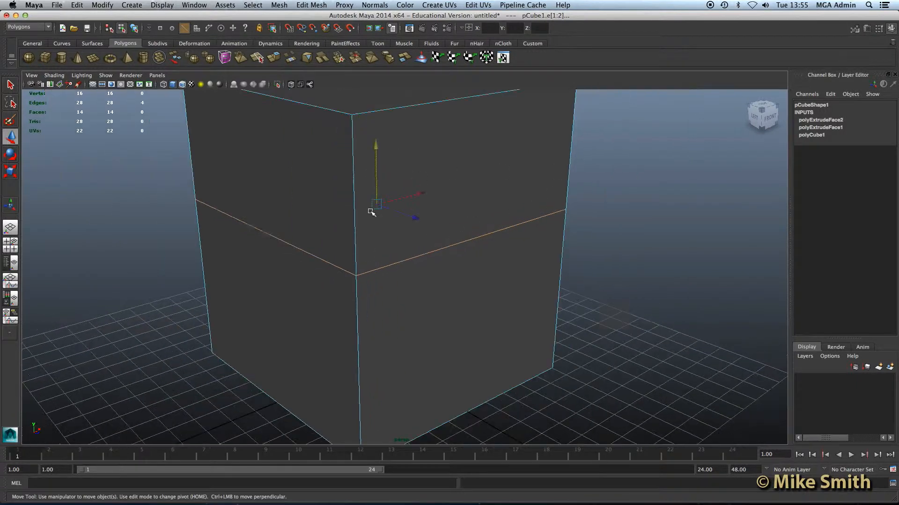
mouse_move(375, 149)
left_mouse_down()
mouse_move(372, 136)
mouse_move(362, 143)
left_mouse_up()
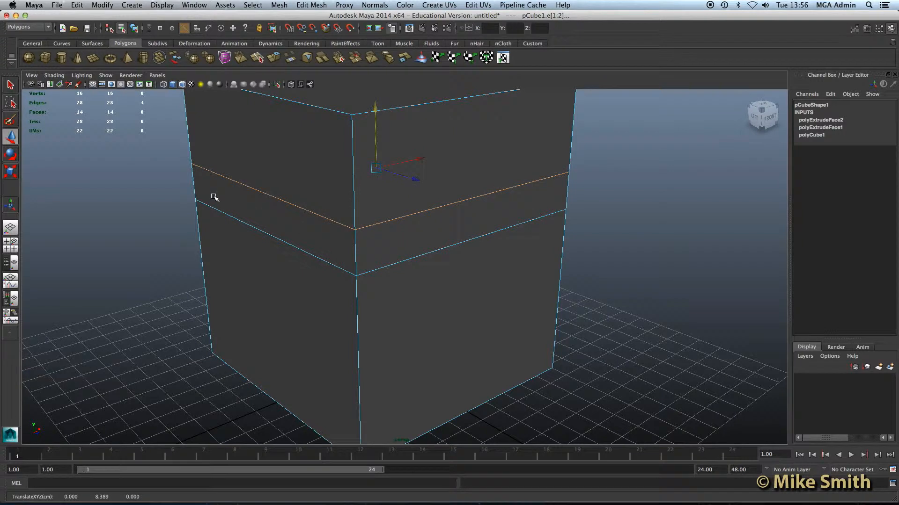
left_click_drag(438, 242, 424, 258, "alt")
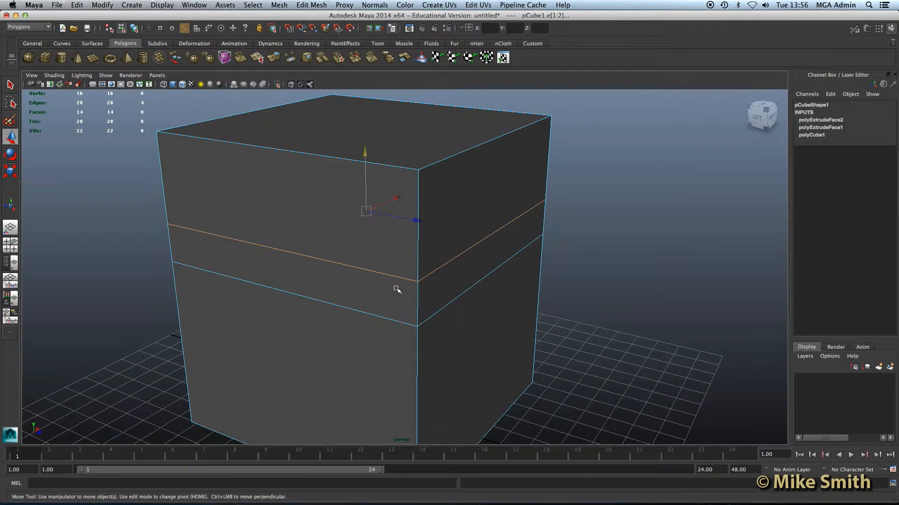
- Undo the edge loop move and both top-face extrusions back to the original cube
key("ctrl+z")
key("ctrl+z")
key("ctrl+z")
key("ctrl+z")
key("ctrl+z")
key("ctrl+z")
key("ctrl+z")
key("ctrl+z")
key("ctrl+z")
left_click_drag(401, 295, 396, 225, "alt")
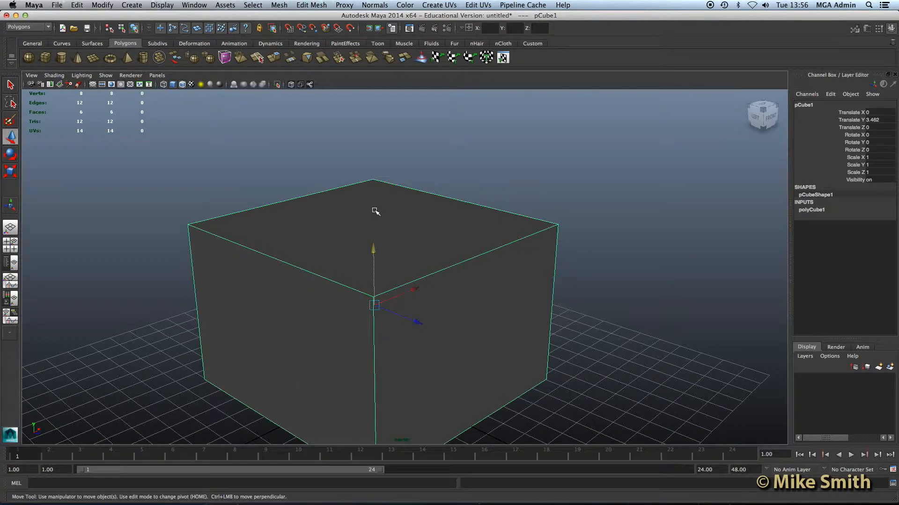
- Extrude the cube's top face upward by about 0.45 units and deselect the face
right_click_drag(374, 210, 377, 227)
left_click(371, 194)
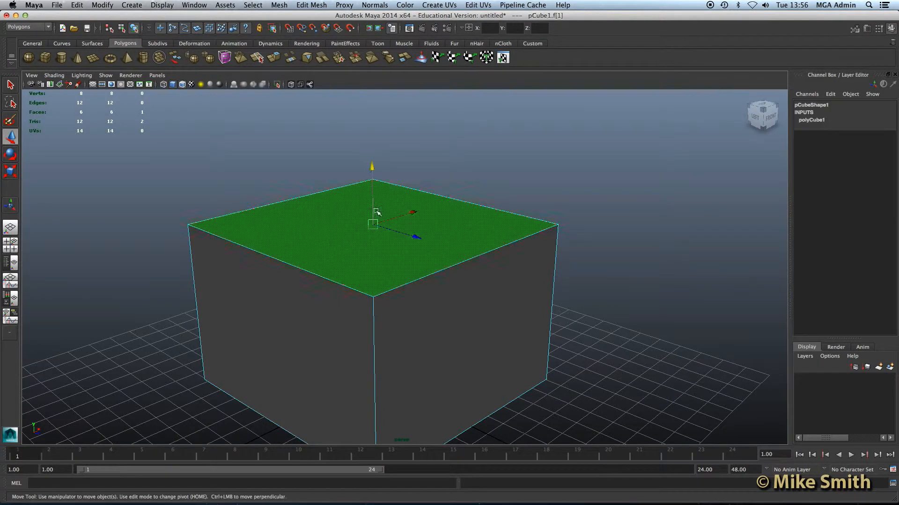
left_click(313, 6)
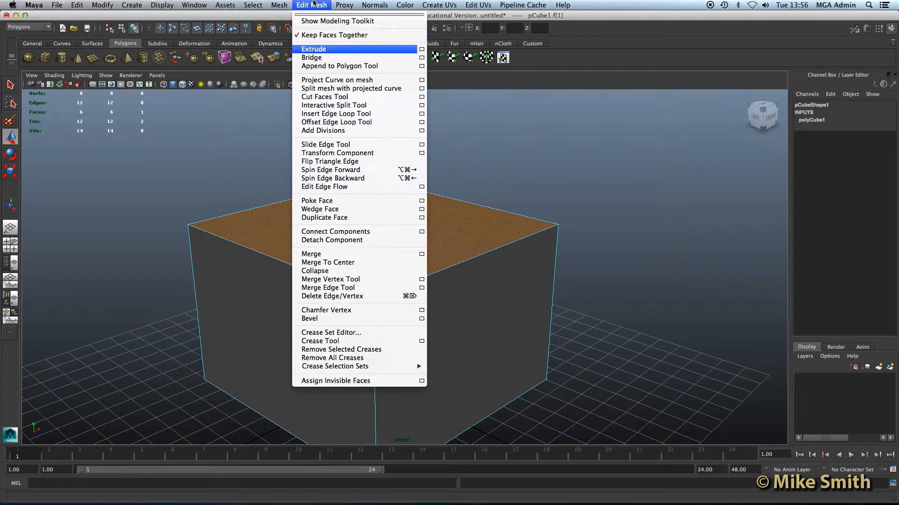
left_click(321, 51)
left_click_drag(372, 167, 372, 155)
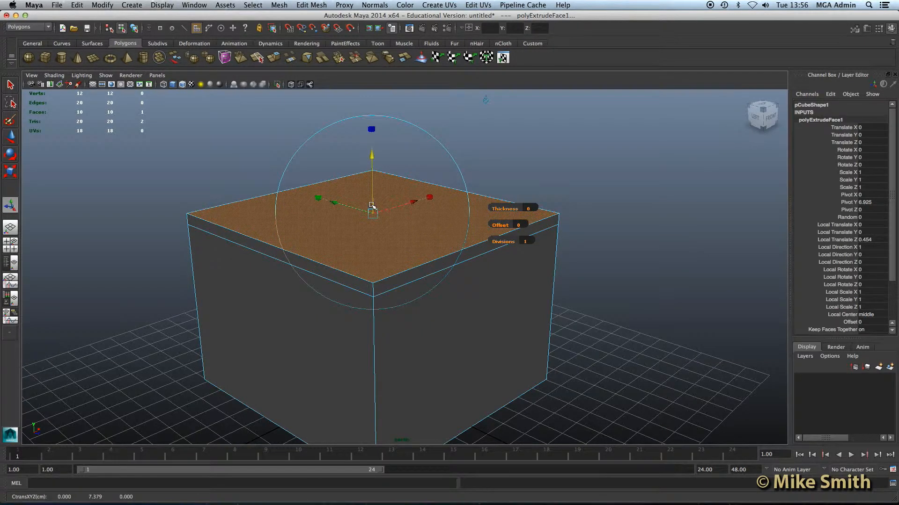
left_click(110, 199)
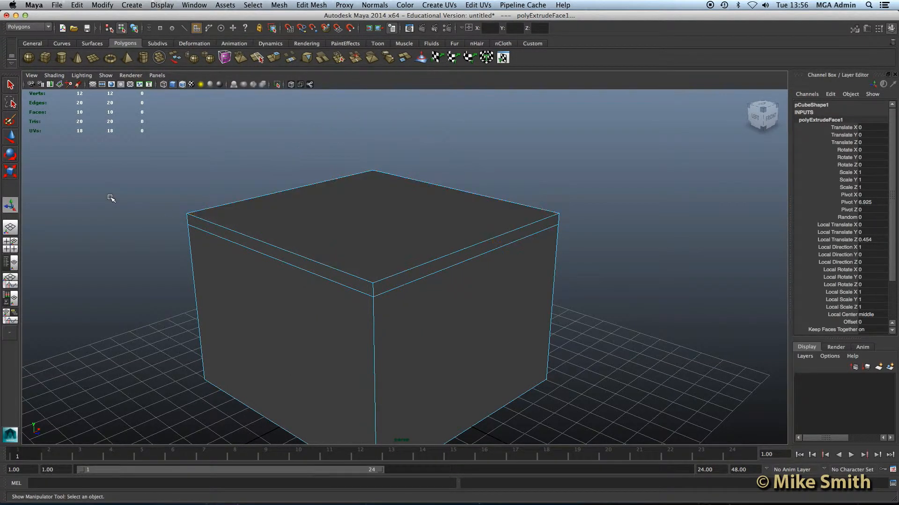
- Select the extruded top face and move it upward to make the extruded section taller
left_click(335, 205)
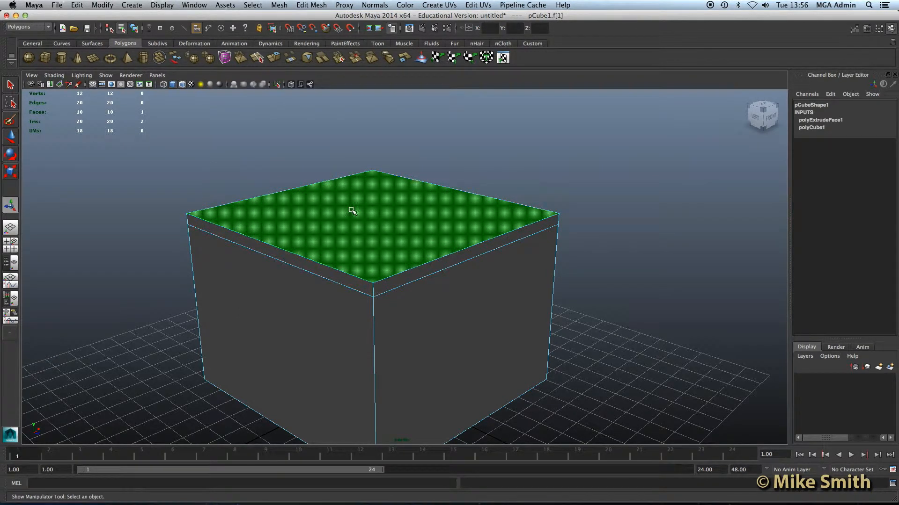
left_click(10, 136)
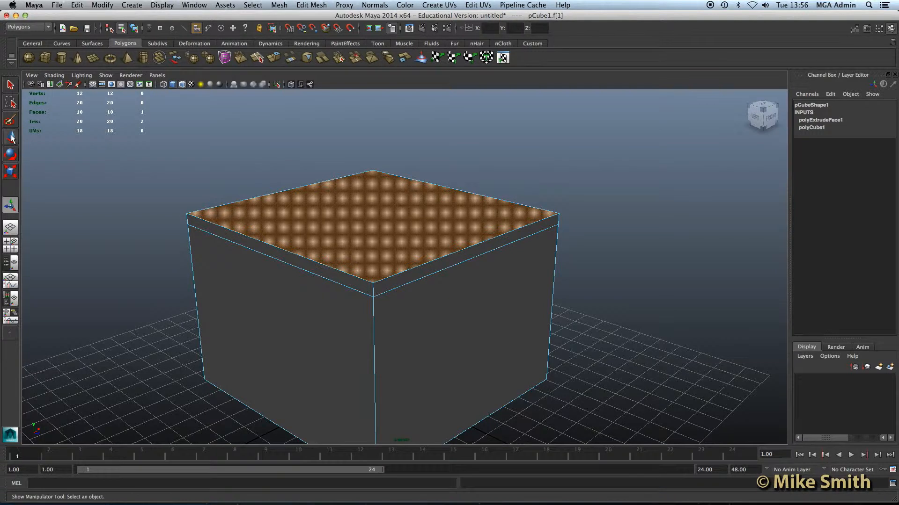
left_click_drag(372, 152, 372, 89)
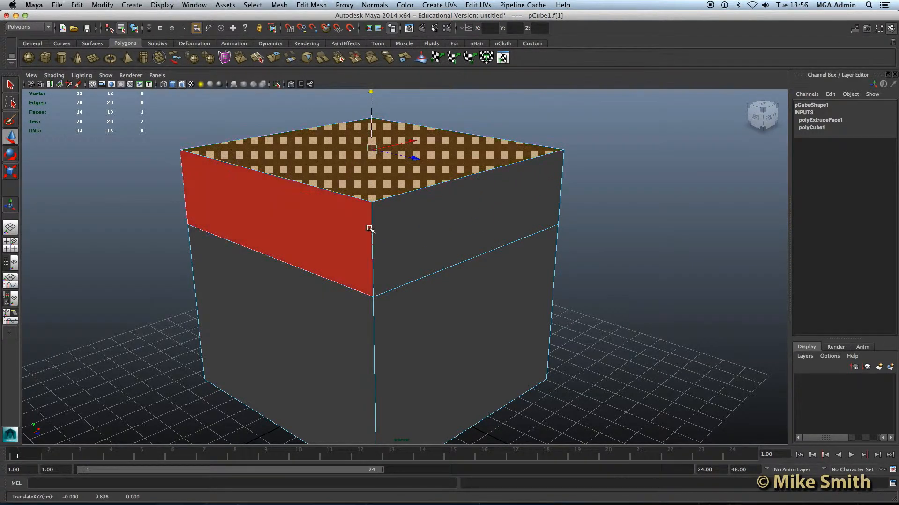
scroll(398, 255, "down", 5)
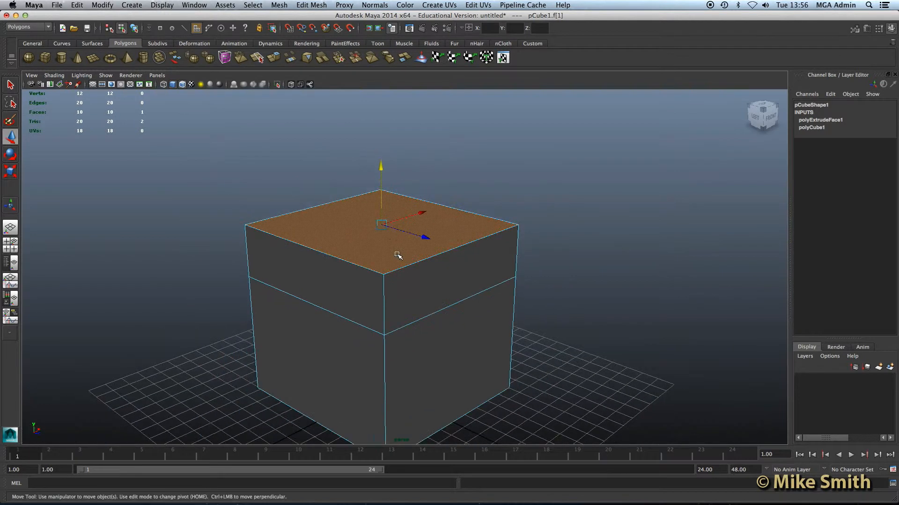
left_click_drag(398, 255, 379, 243, "alt")
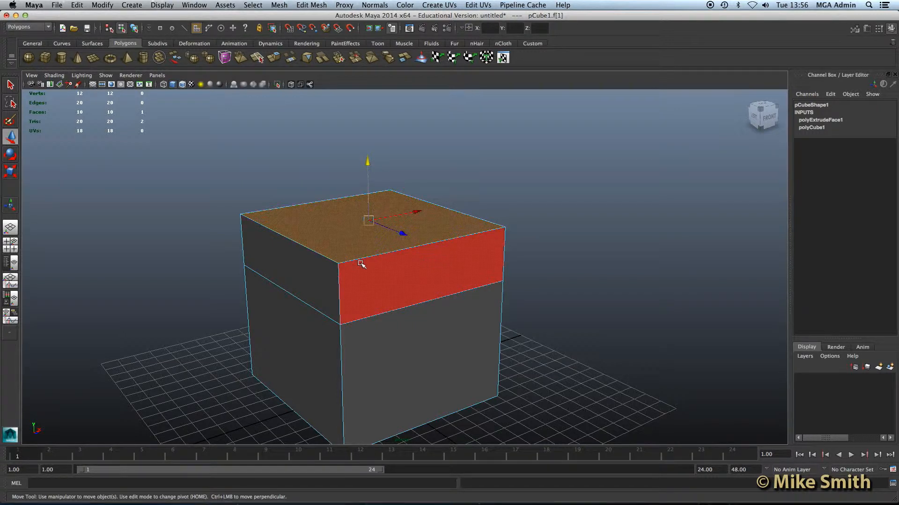
- Undo the face move and the extrusion back to the plain cube, and delete the cube
key("z")
key("z")
key("z")
key("z")
key("z")
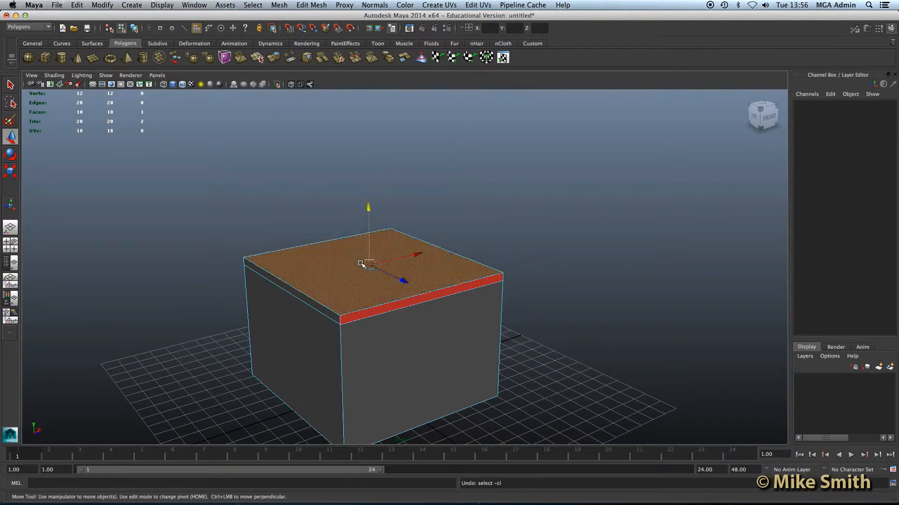
right_click(349, 267)
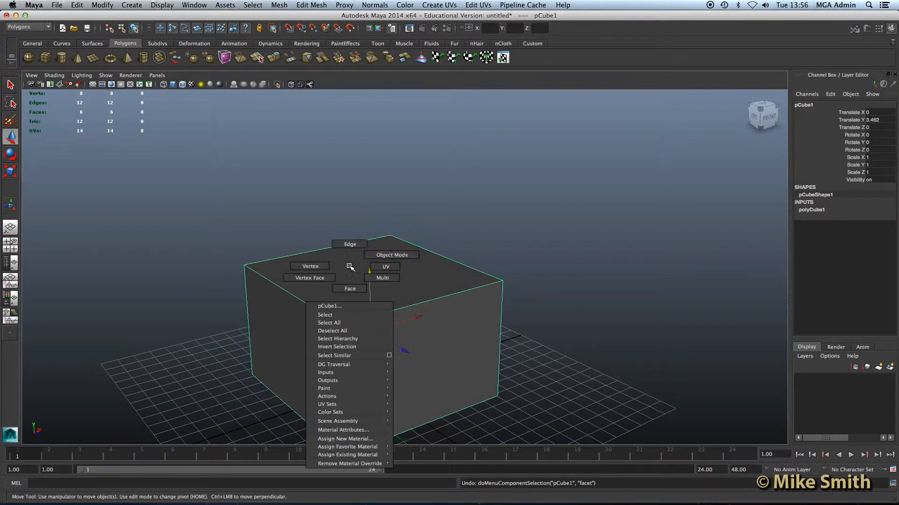
right_click_drag(365, 256, 359, 257)
middle_click_drag(351, 283, 353, 233, "alt")
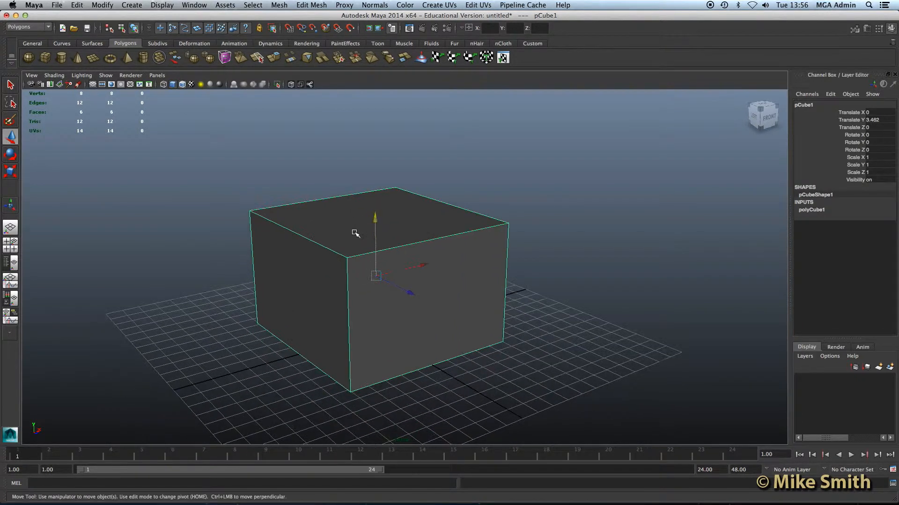
key("Delete")
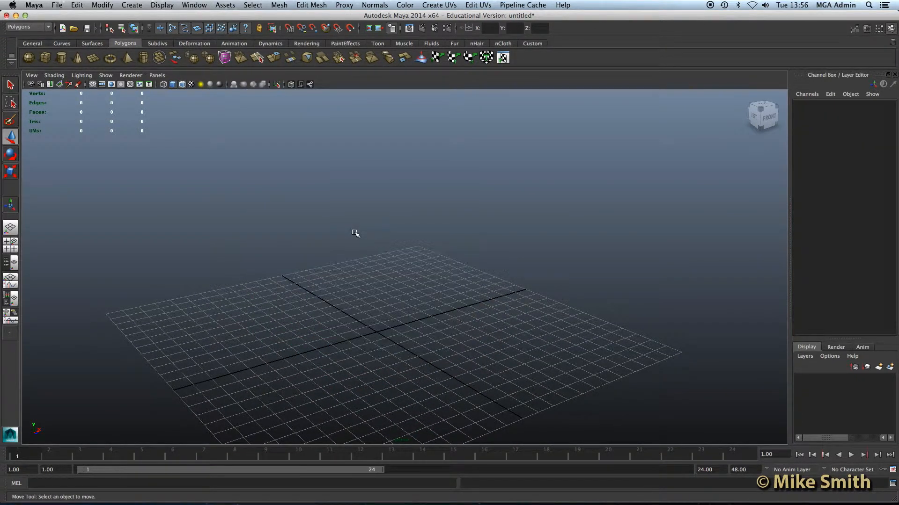
- Create a polygon sphere with a radius of about 6.09 units and set its X, Y and Z translation to 0
left_click(29, 58)
left_click_drag(384, 335, 427, 375)
middle_click_drag(462, 345, 462, 315, "alt")
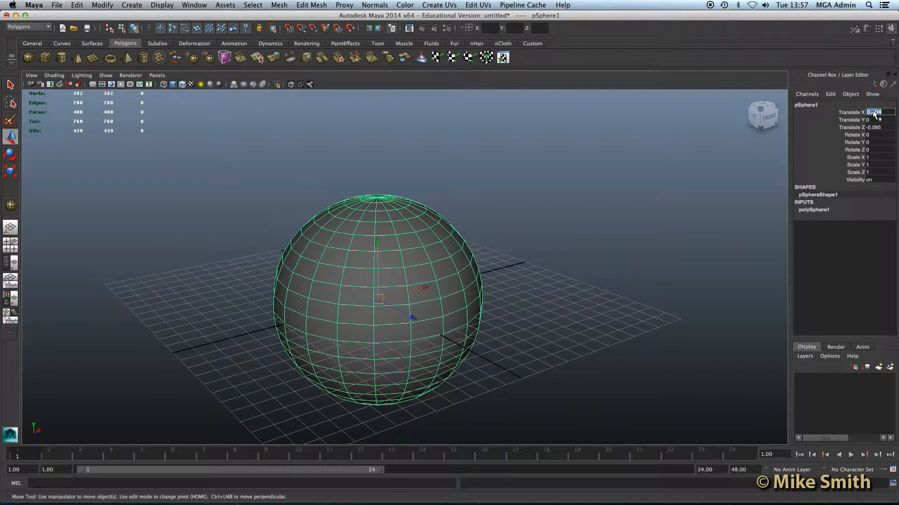
type("0")
key("Tab")
type("0")
key("Tab")
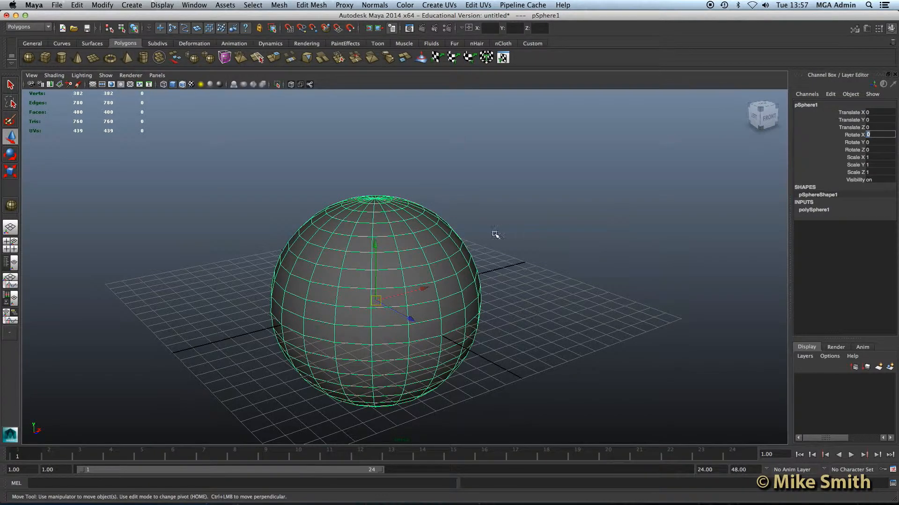
- Set the sphere's axis and height subdivisions to 10 each and deselect the sphere
left_click(814, 211)
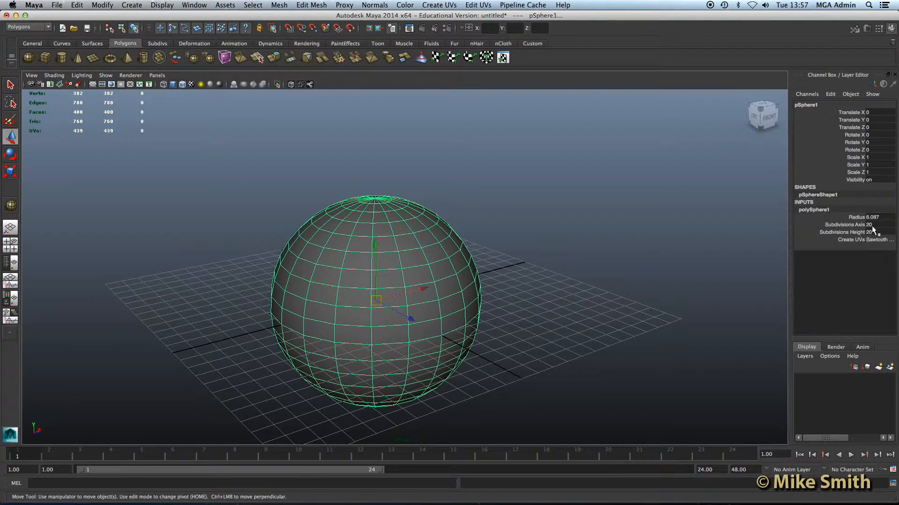
type("10")
key("Tab")
type("10")
left_click(501, 243)
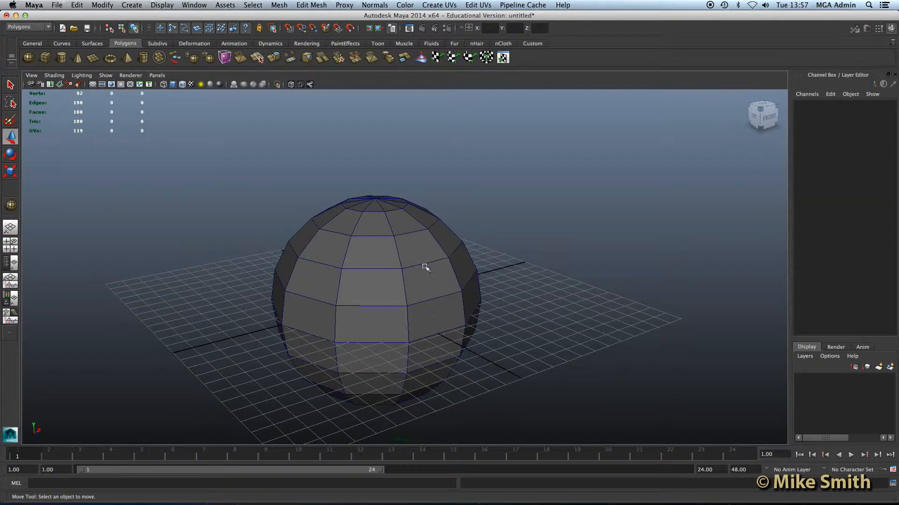
- Select a block of six adjacent faces on the sphere's side, two faces wide and three high
scroll(383, 249, "up", 2)
left_click(401, 234)
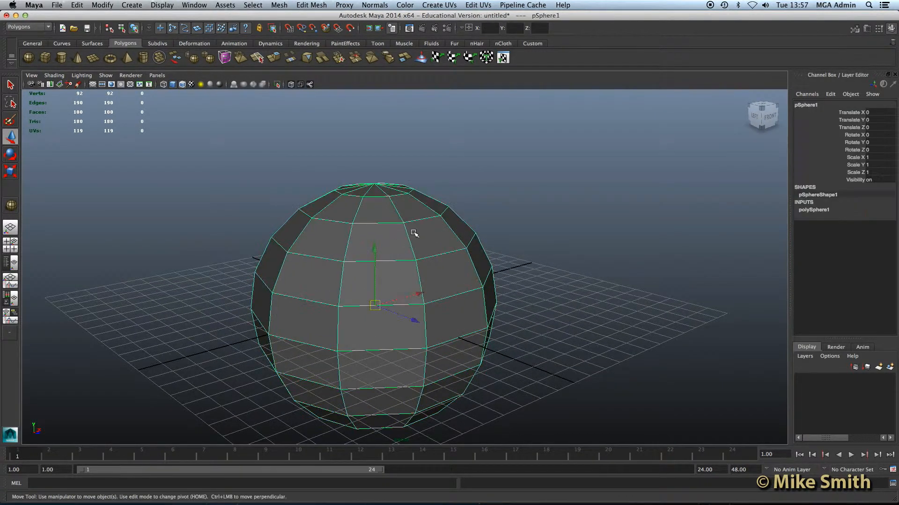
right_click(408, 231)
left_click(409, 252)
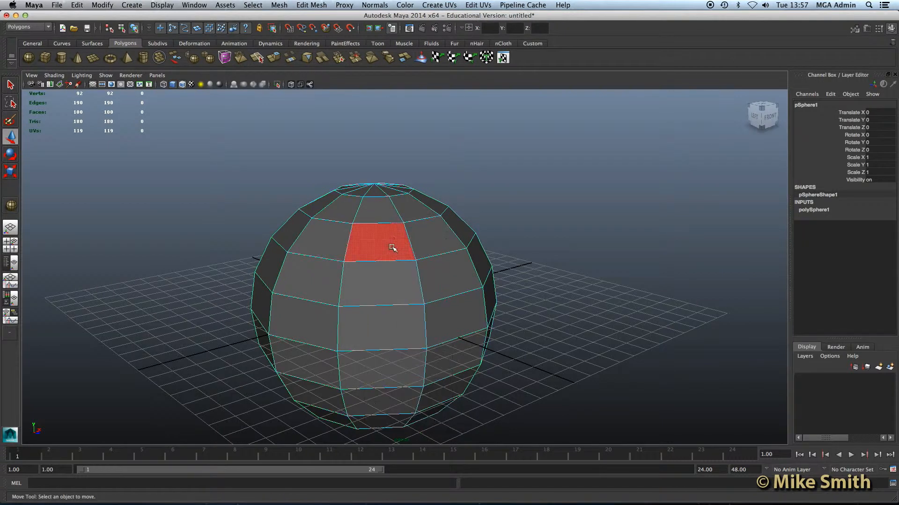
left_click(393, 247)
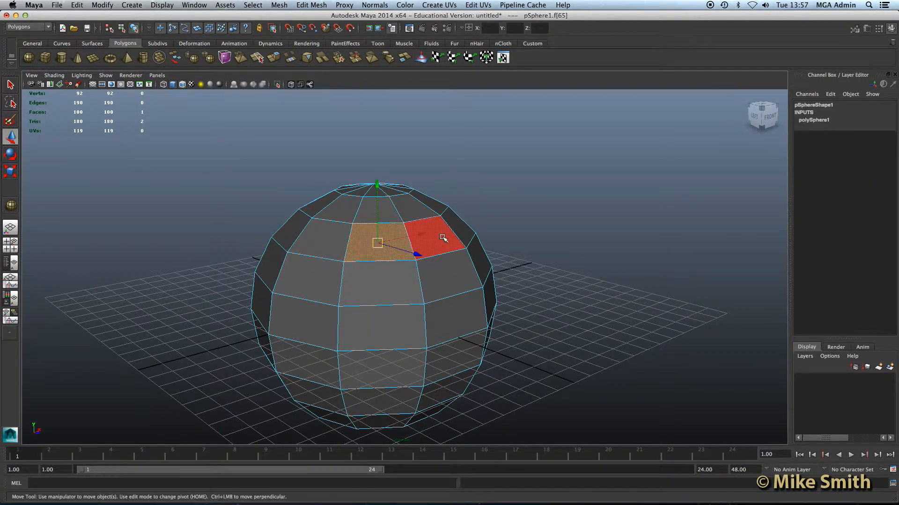
left_click(429, 244, "shift")
left_click(445, 278, "shift")
left_click(400, 291, "shift")
left_click(381, 328, "shift")
left_click(453, 311, "shift")
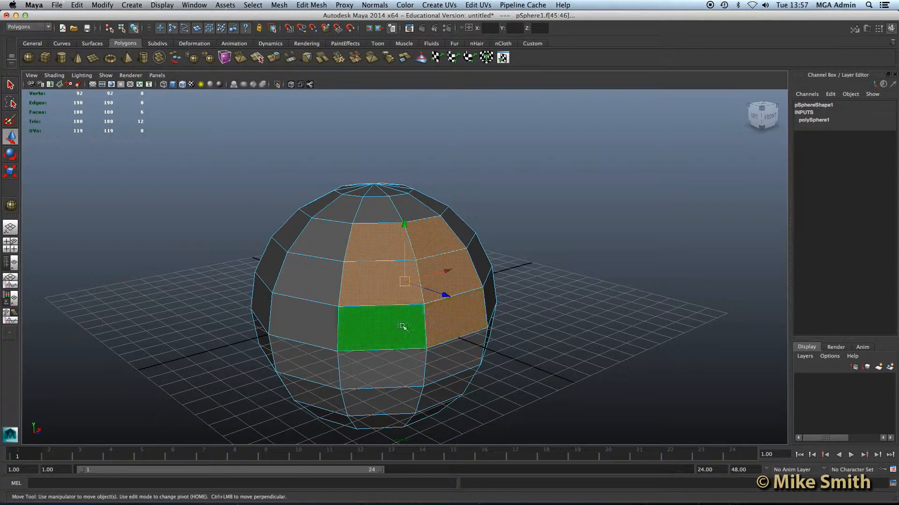
left_click_drag(382, 311, 390, 273, "alt")
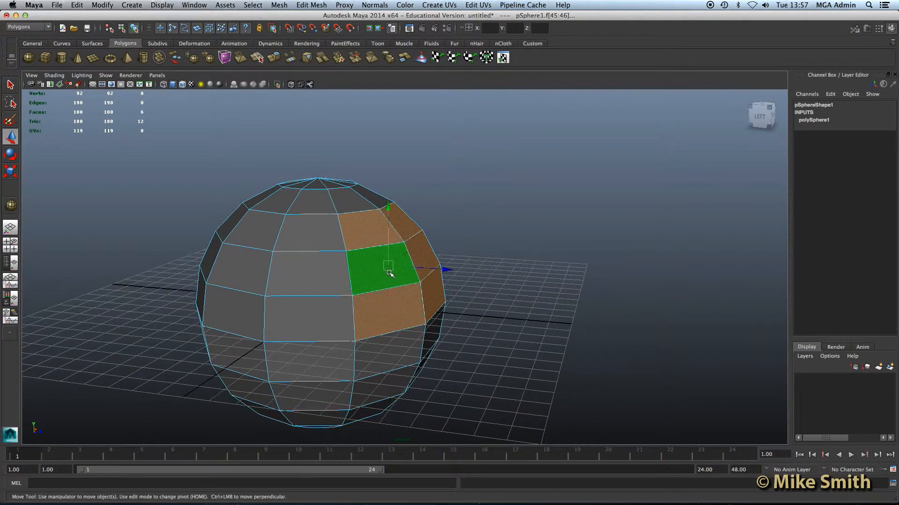
- Extrude the six faces together outward along their local Z direction by about 12.3 units
left_click(315, 5)
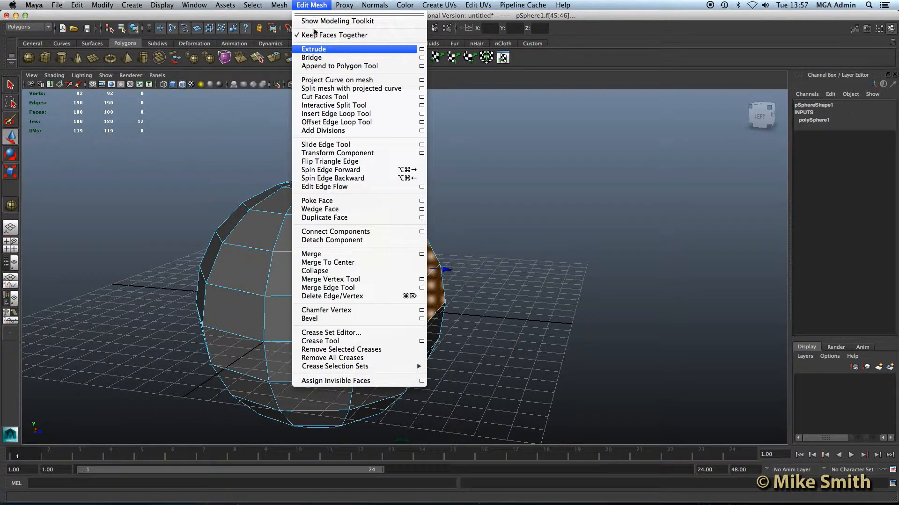
left_click(314, 50)
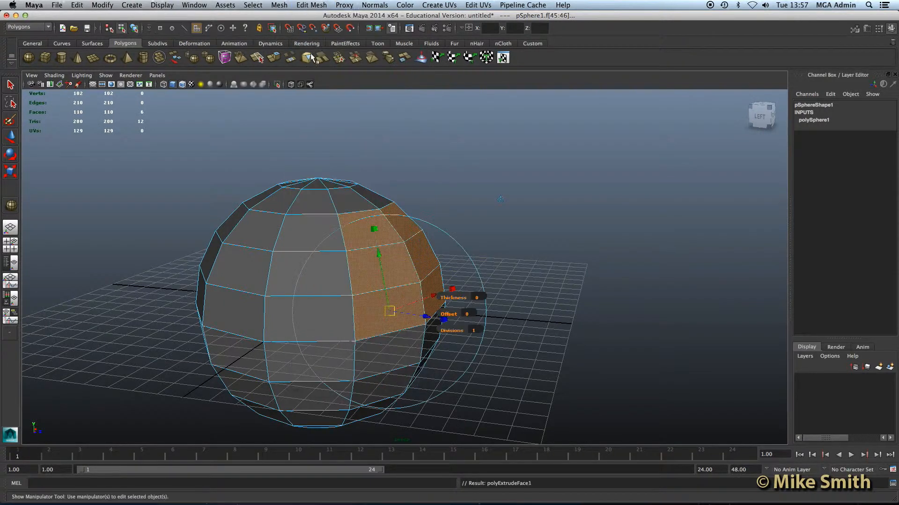
left_click_drag(367, 305, 405, 284, "alt")
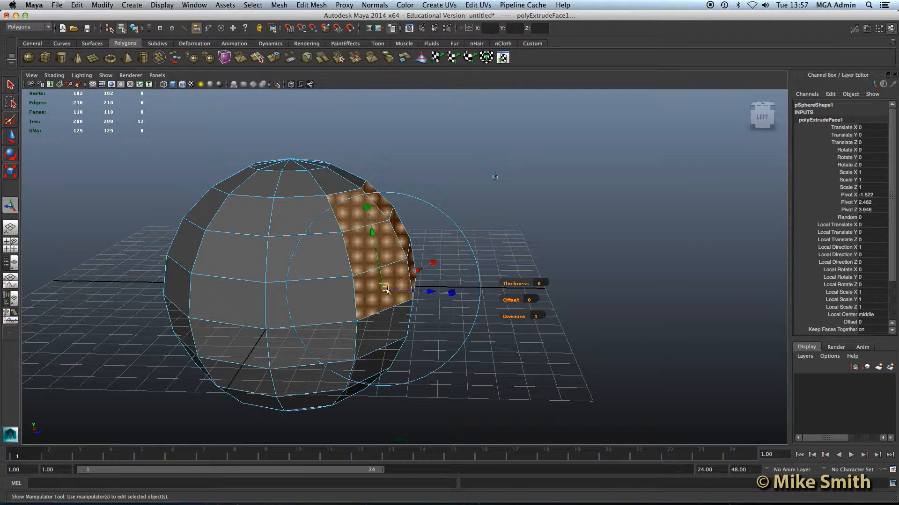
left_click_drag(375, 303, 624, 284, "alt")
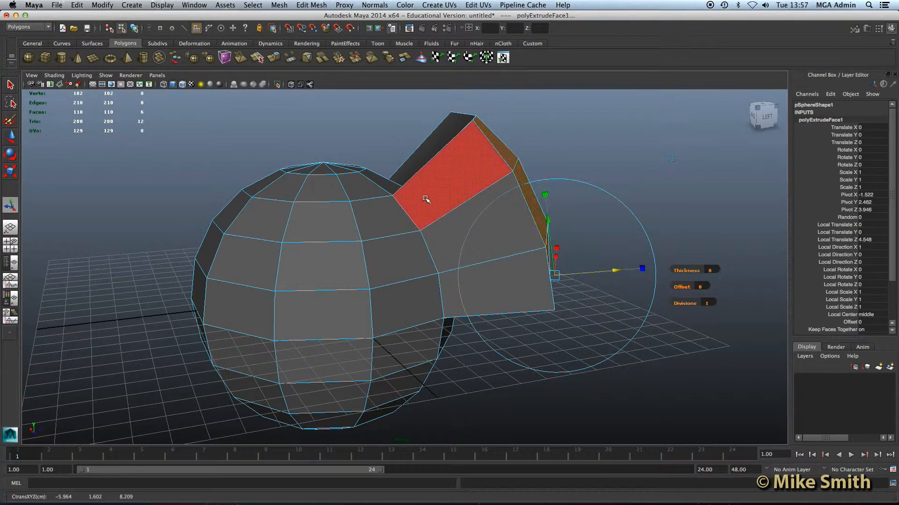
left_click_drag(531, 219, 542, 305, "alt")
left_click_drag(427, 240, 400, 251, "alt")
left_click_drag(411, 291, 437, 288)
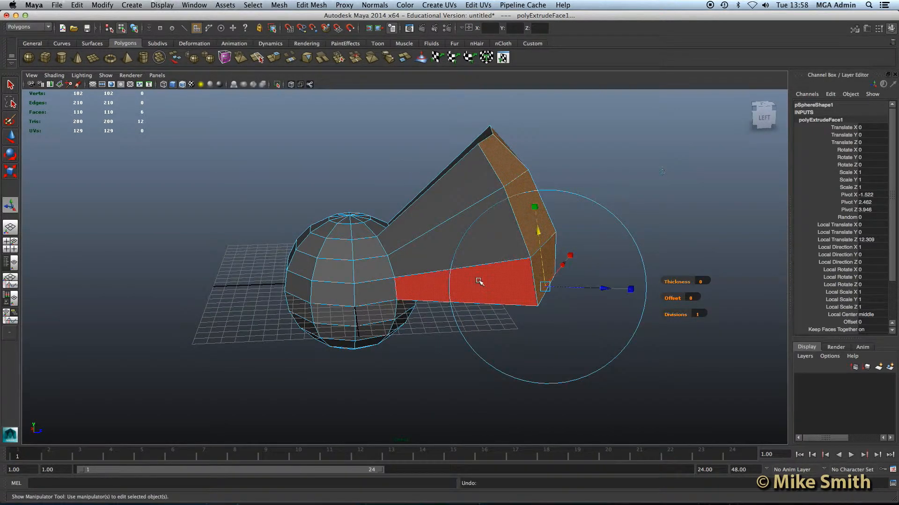
- Undo the sphere extrusion and complete the selection of the same six side faces
key("z")
key("z")
key("z")
key("z")
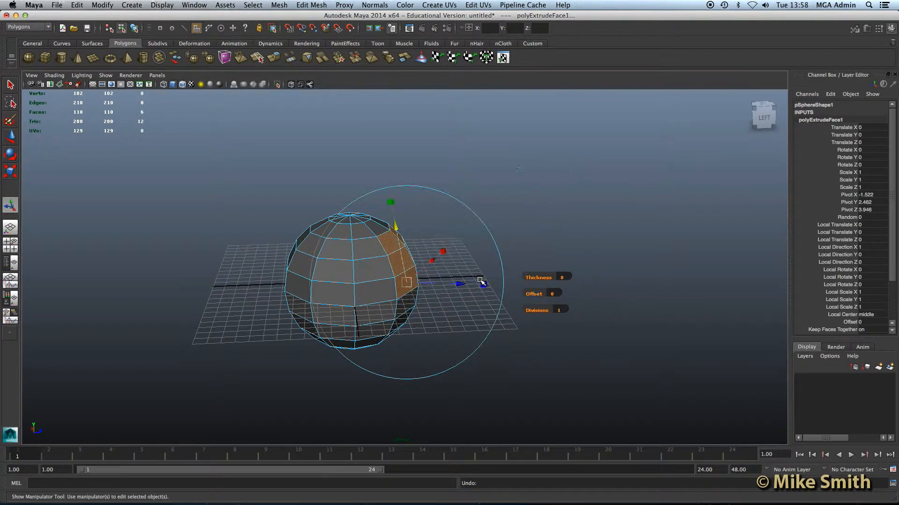
left_click_drag(479, 281, 388, 282, "alt")
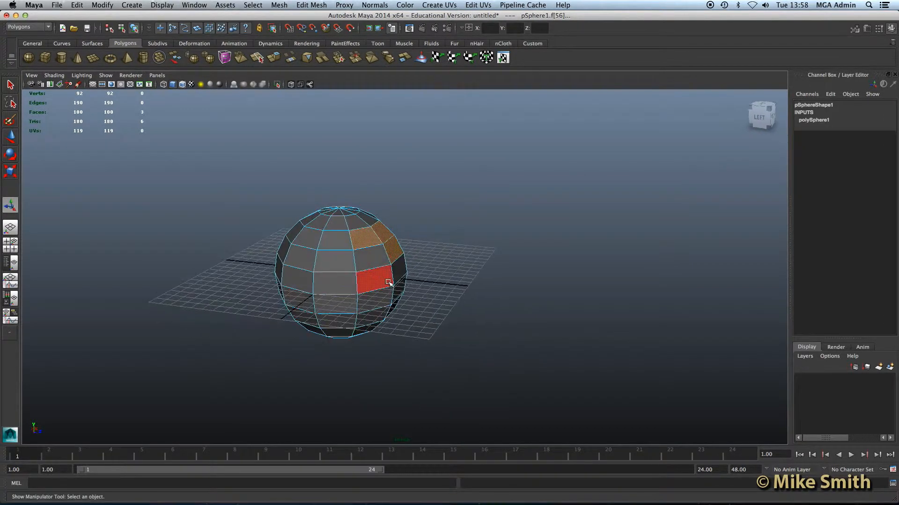
scroll(388, 282, "up", 6)
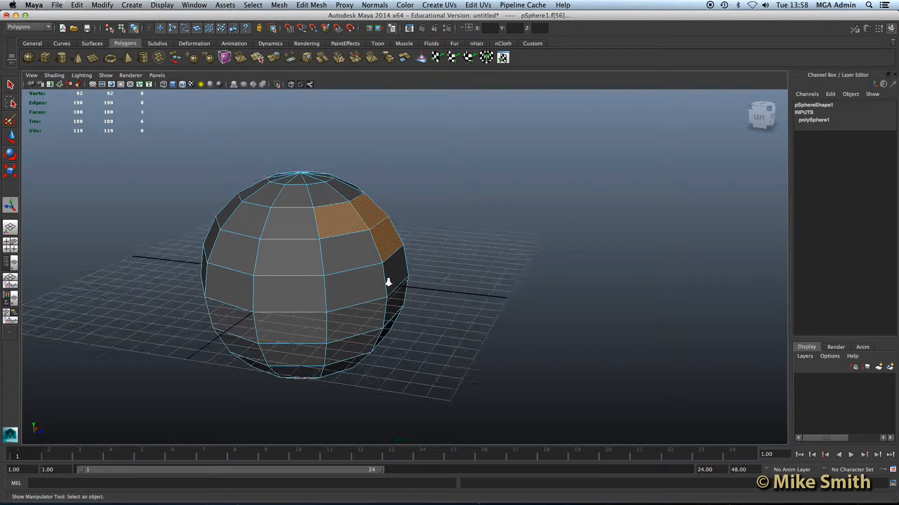
left_click(354, 255, "shift")
left_click(378, 280, "shift")
left_click(394, 273, "shift")
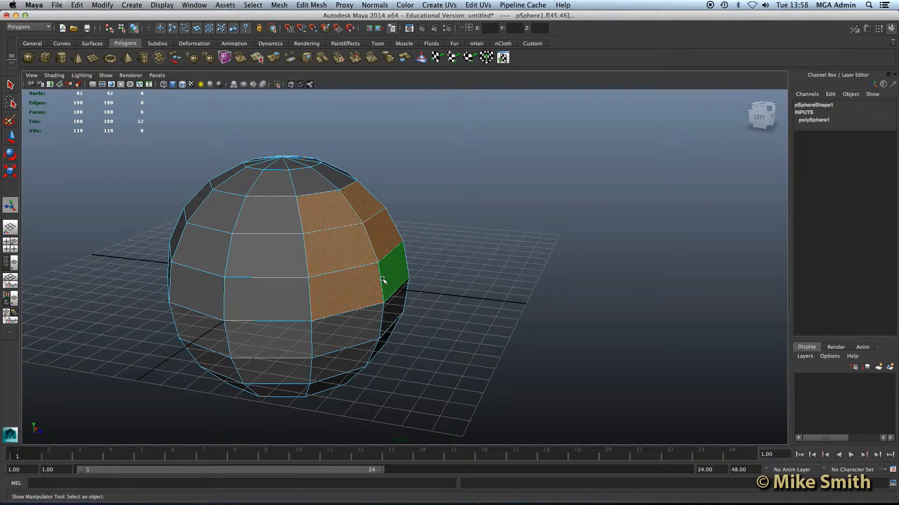
- Extrude the six faces with the manipulator switched to world axes, pulling them about 6.1 units along world Z
left_click(311, 4)
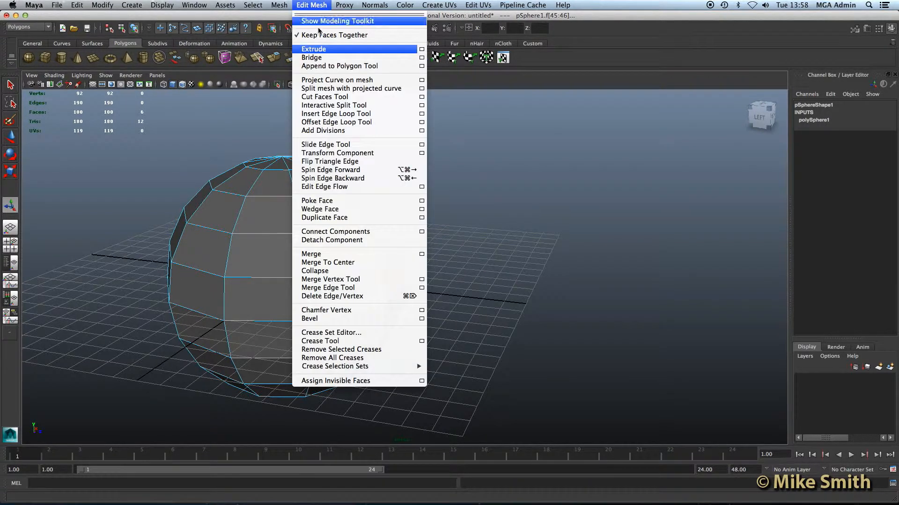
left_click(316, 46)
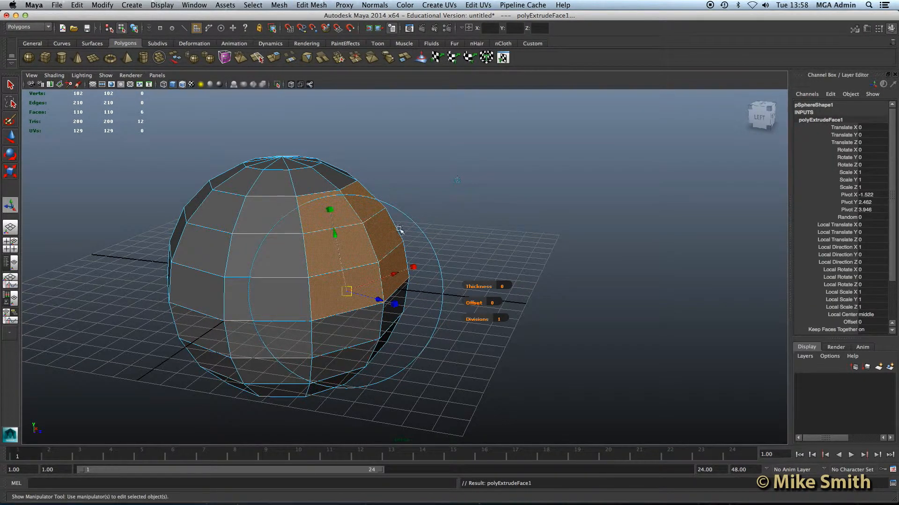
left_click(458, 181)
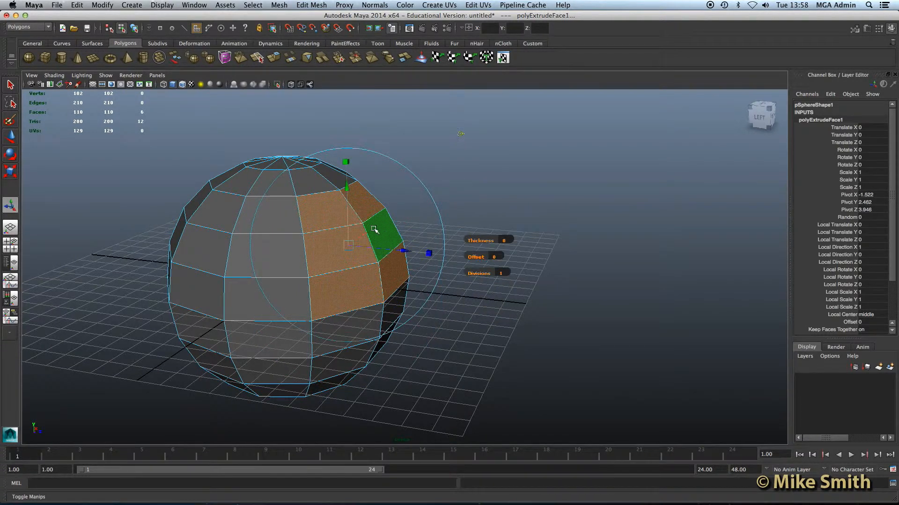
left_click_drag(347, 250, 244, 224, "alt")
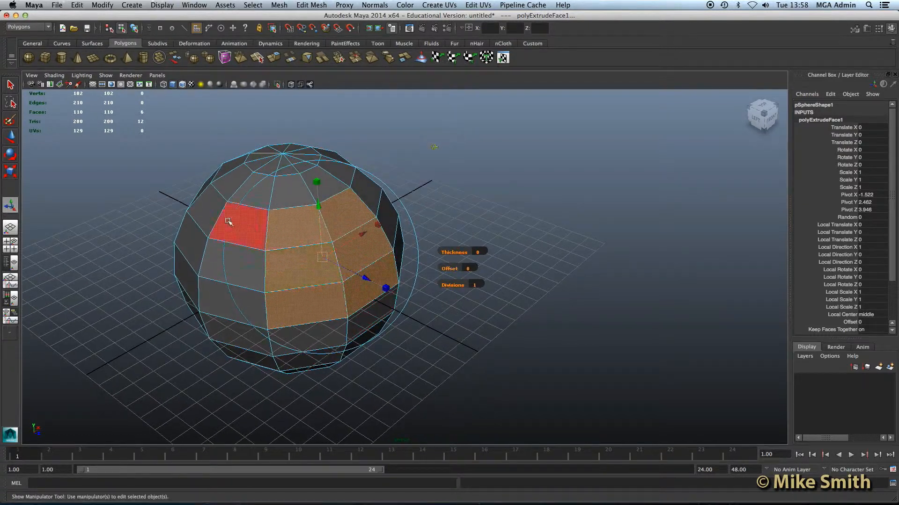
left_click_drag(301, 261, 529, 284, "alt")
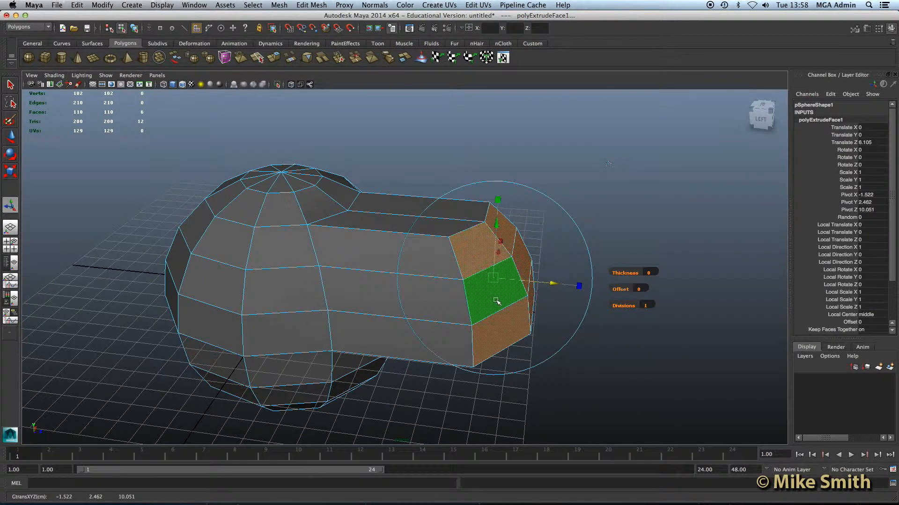
- Try shifting the extruded end faces up and down and scaling them to about 0.925 in X, and undo these changes
left_click_drag(496, 225, 380, 230)
left_click_drag(363, 265, 427, 276, "alt")
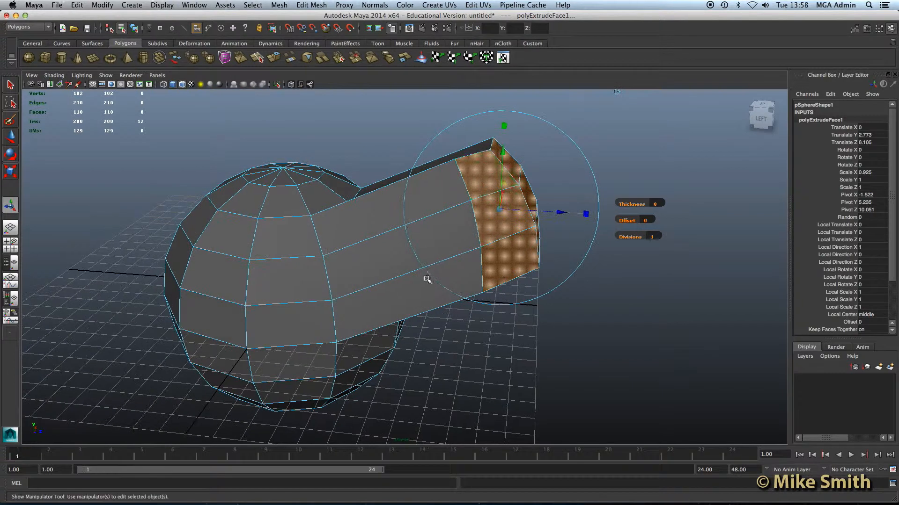
left_click_drag(502, 149, 495, 223)
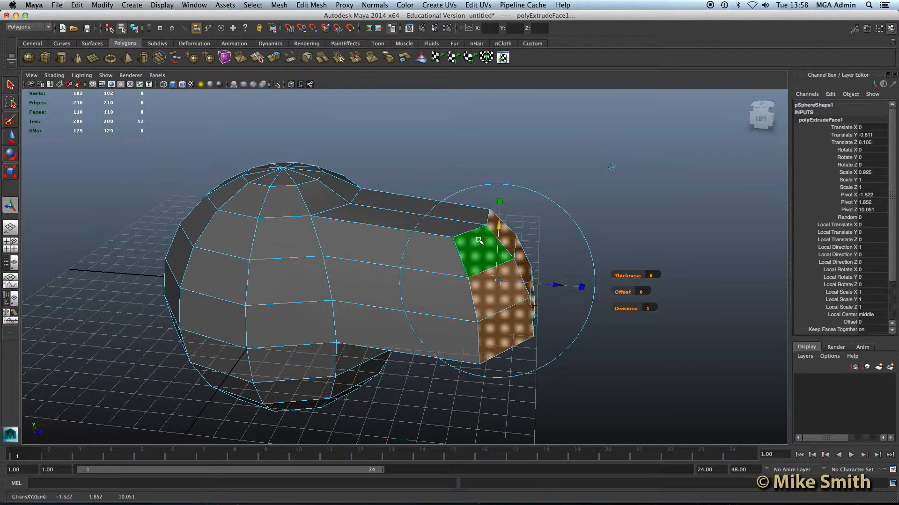
key("z")
key("z")
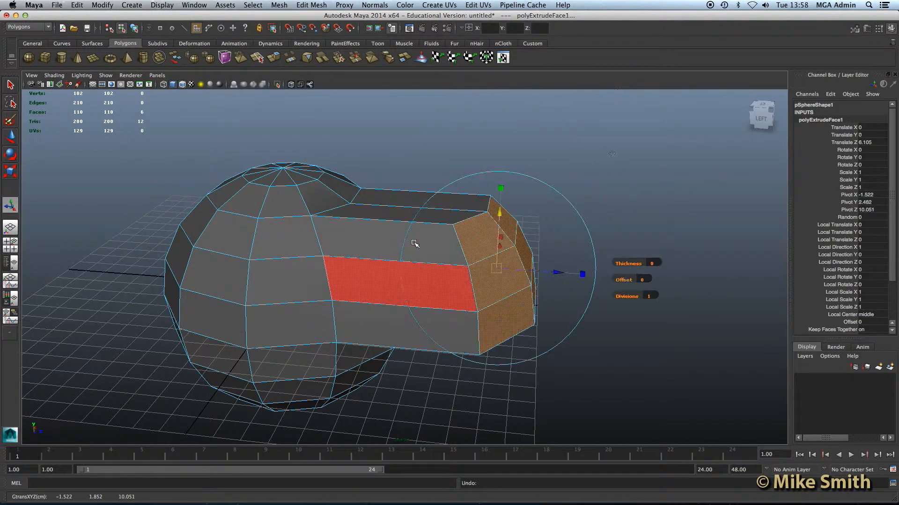
- Undo the world-axis extrusion of the sphere's six side faces and step back through the face selection
key("z")
key("z")
key("z")
key("z")
key("z")
key("z")
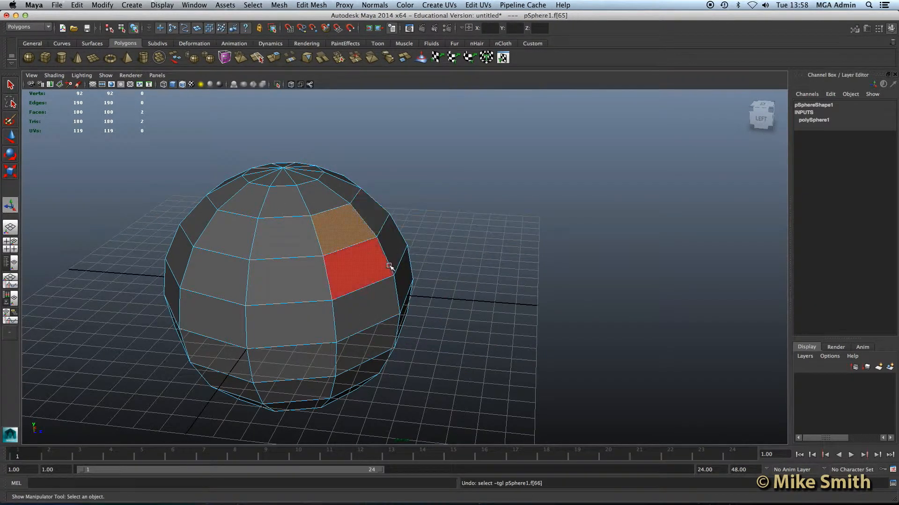
- Select a block of six adjacent side faces on the sphere, two wide and three high, and turn off Keep Faces Together
mouse_move(403, 254)
left_mouse_down("alt")
mouse_move(387, 261)
mouse_move(397, 225)
mouse_move(417, 257)
mouse_move(397, 262)
left_mouse_up("alt")
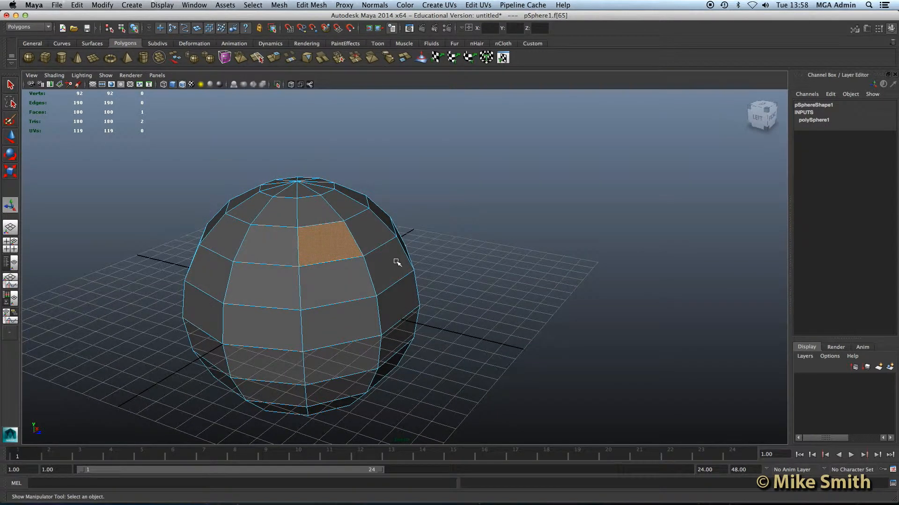
left_click(377, 231, "shift")
left_click(345, 281, "shift")
left_click(381, 259, "shift")
left_click(383, 300, "shift")
left_click(350, 321, "shift")
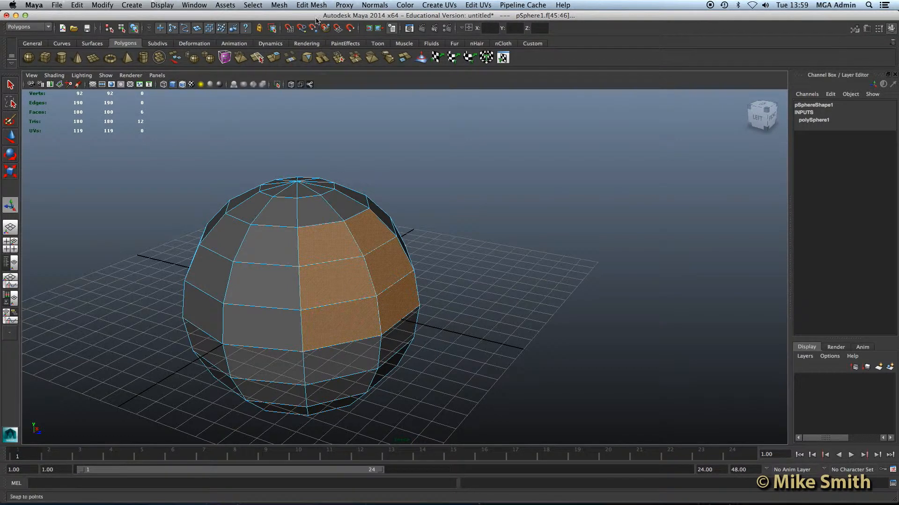
left_click(311, 5)
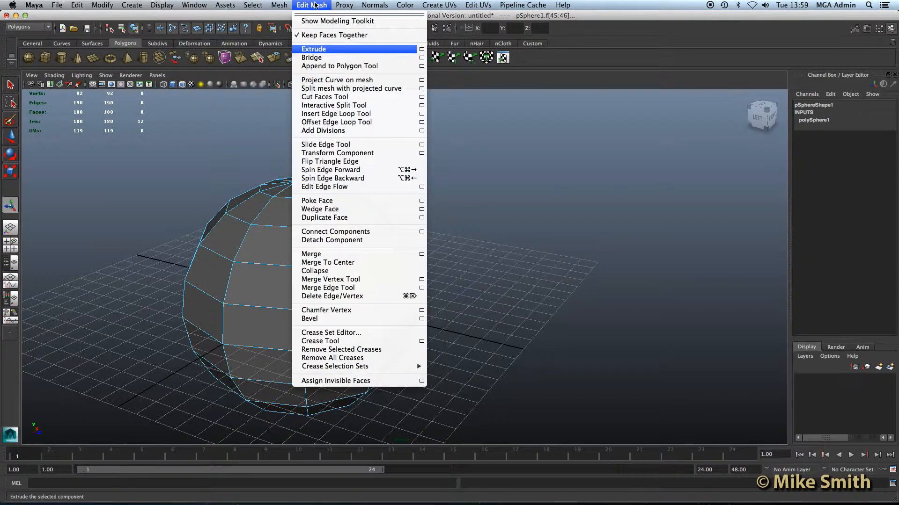
left_click(297, 35)
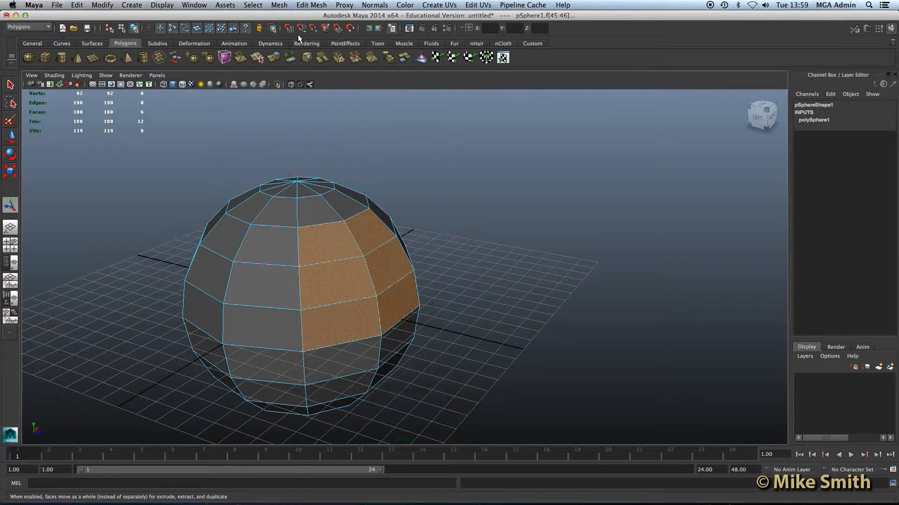
- Extrude the six faces as separate blocks about 4.9 units along their local Z direction
left_click(317, 3)
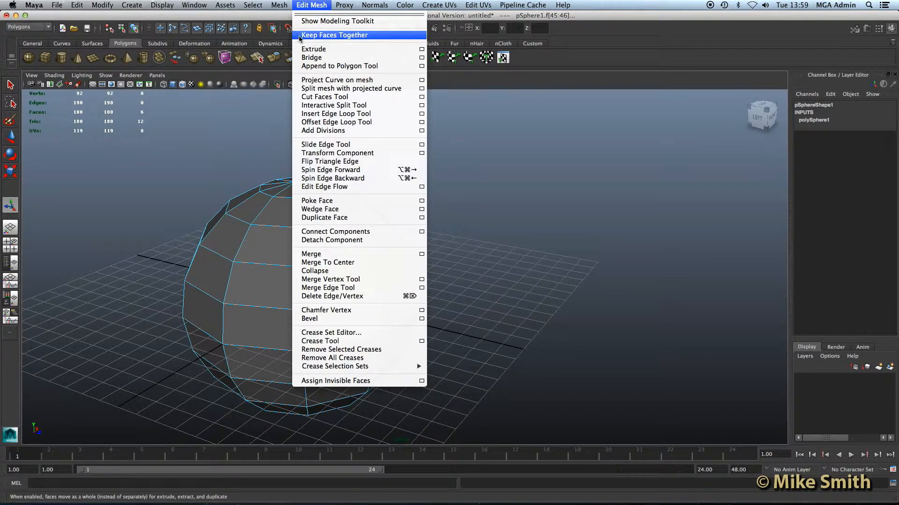
left_click(313, 50)
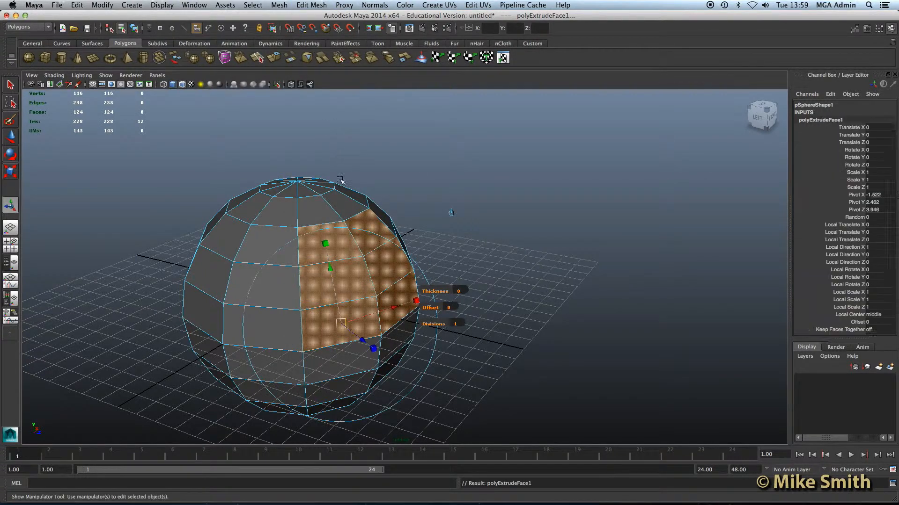
left_click_drag(487, 214, 477, 208, "alt")
left_click_drag(348, 291, 435, 318, "alt")
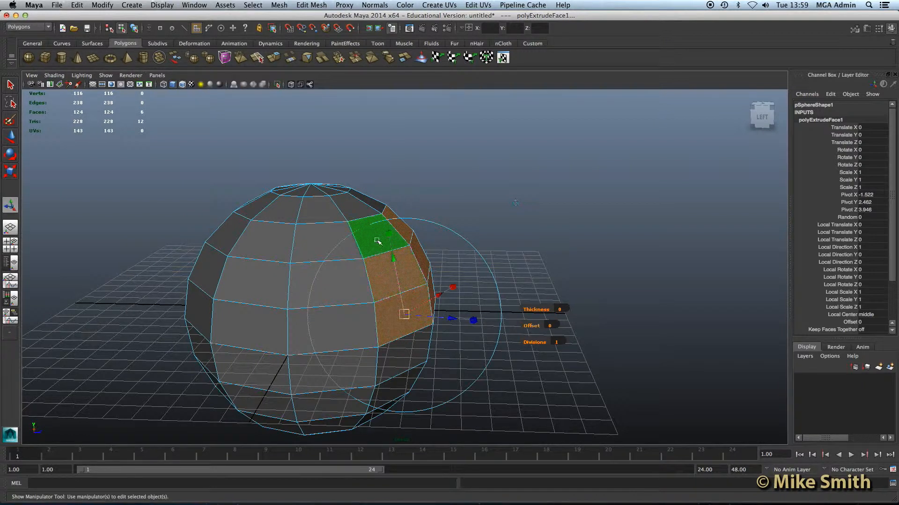
left_click_drag(452, 318, 558, 352)
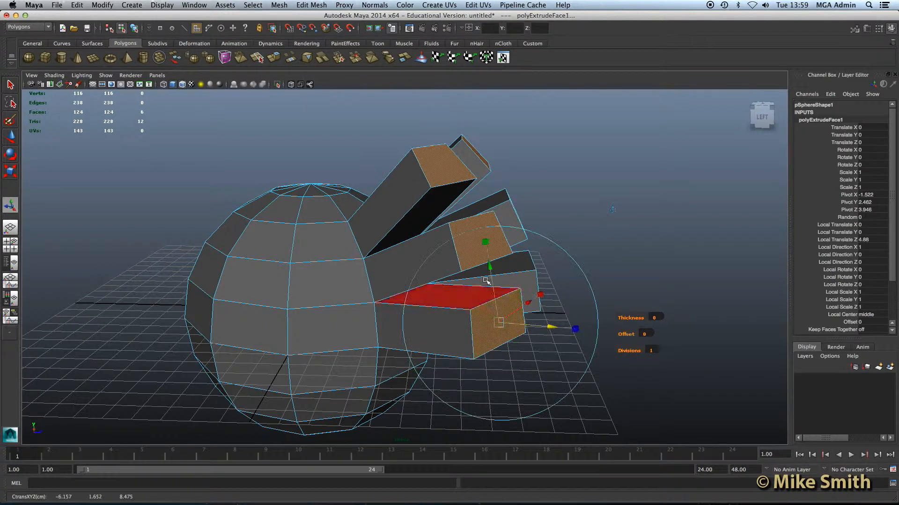
left_click_drag(444, 201, 383, 246, "alt")
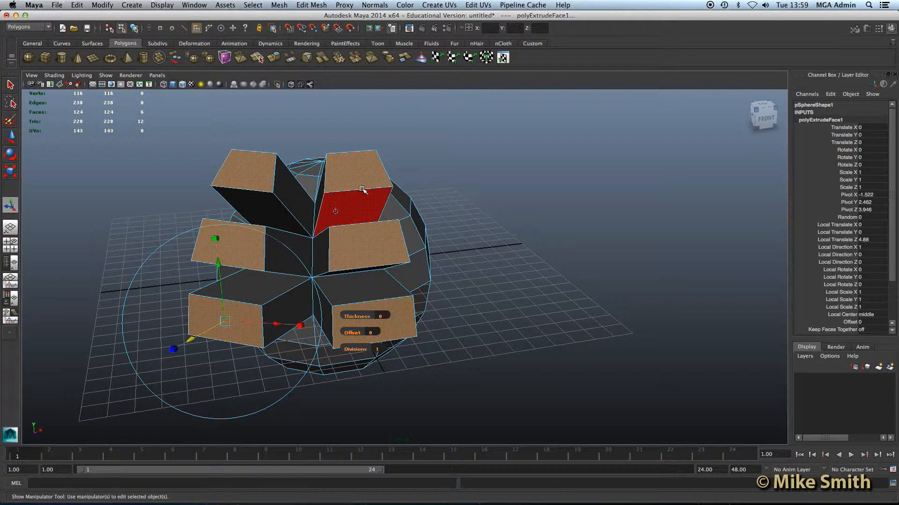
left_click_drag(344, 293, 412, 289, "alt")
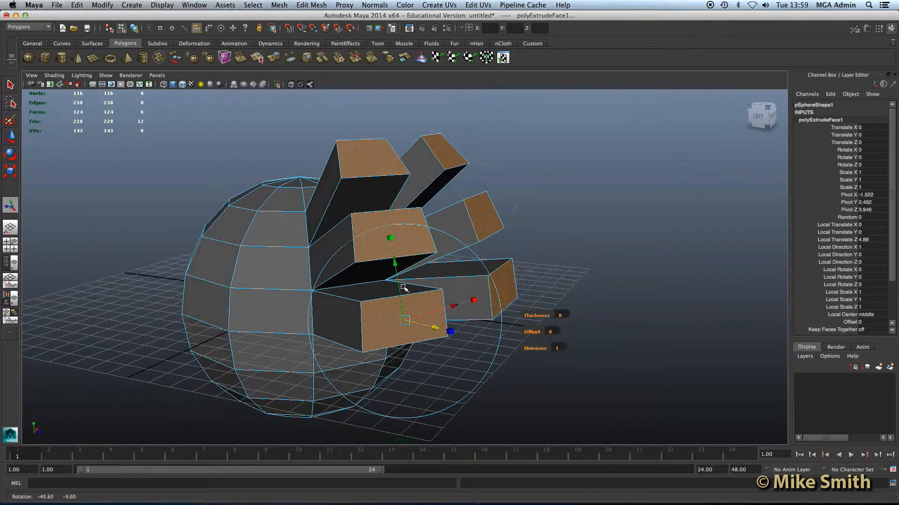
- Undo the separate-block extrusion and select all faces of the sphere
key("z")
key("z")
key("z")
key("z")
key("z")
key("z")
middle_click_drag(311, 293, 358, 260, "alt")
left_click_drag(448, 332, 513, 410)
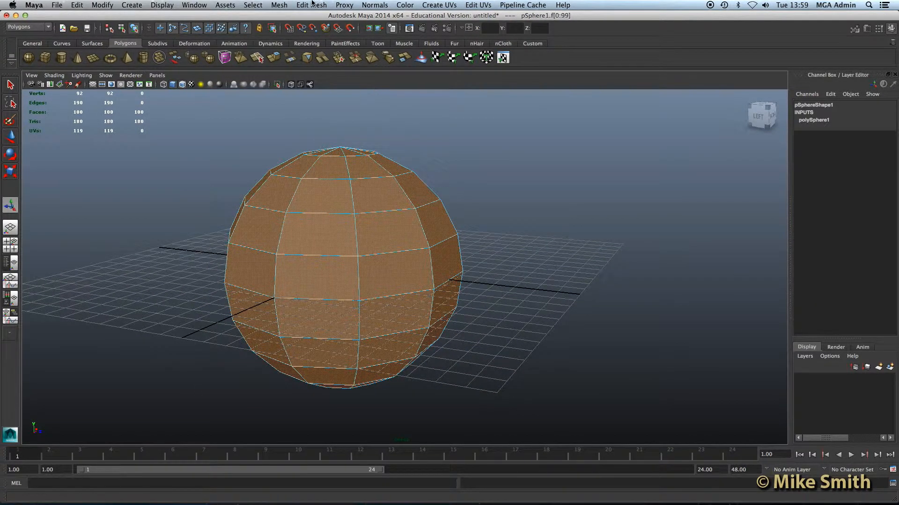
- Extrude all the sphere's faces outward as individual blocks and clear the selection
left_click(312, 5)
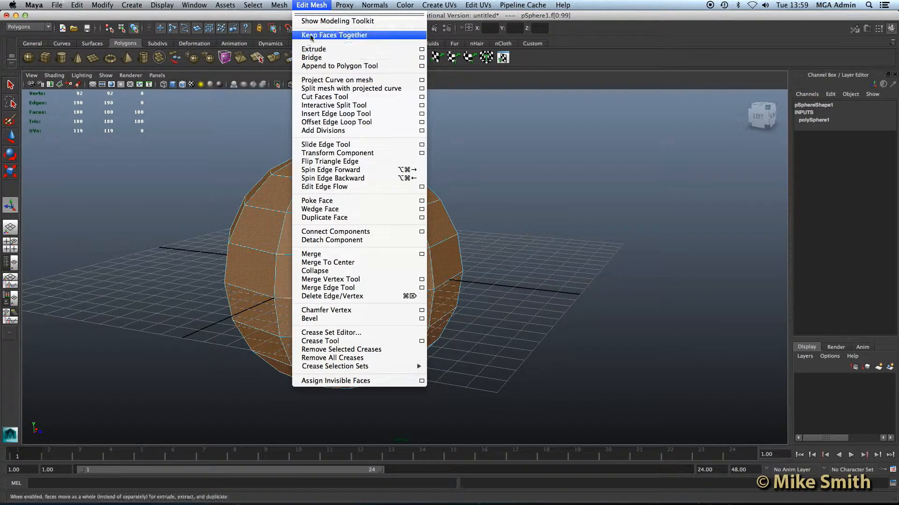
left_click(312, 49)
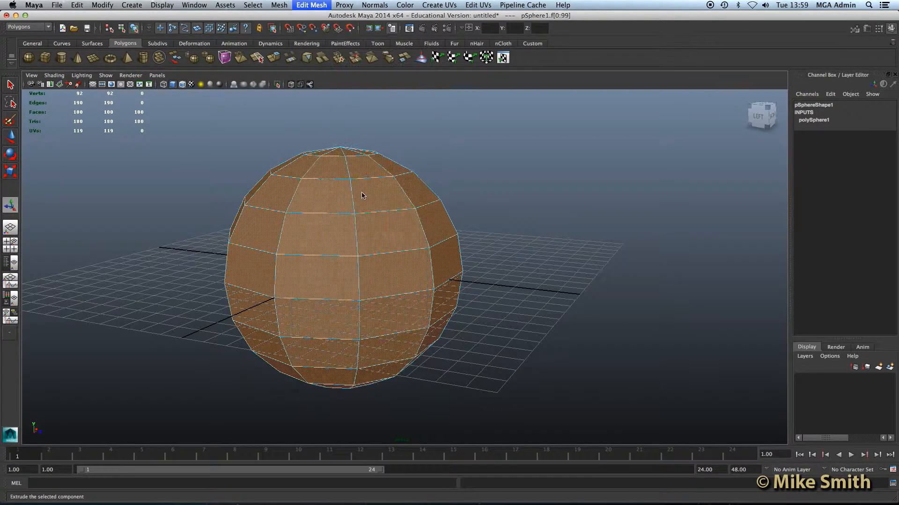
left_click_drag(355, 308, 414, 287, "alt")
left_click_drag(330, 332, 450, 220)
left_click(534, 192)
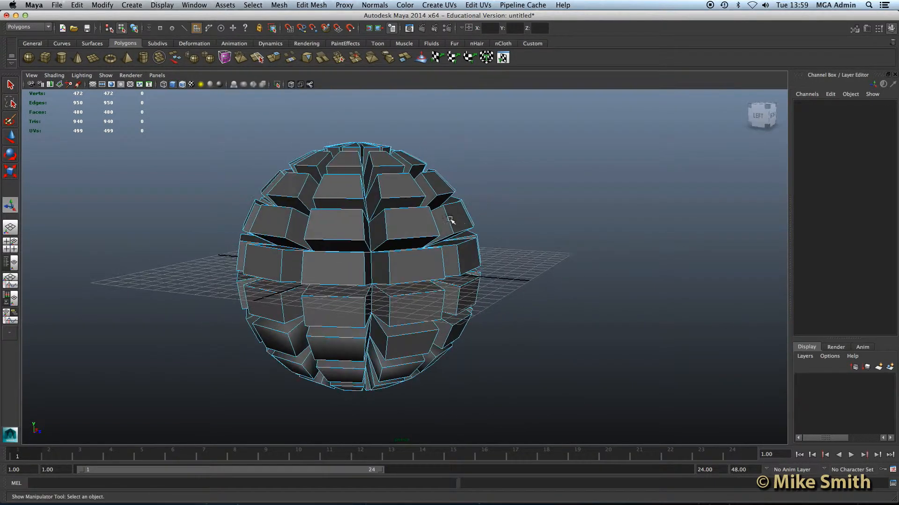
left_click_drag(312, 287, 389, 285, "alt")
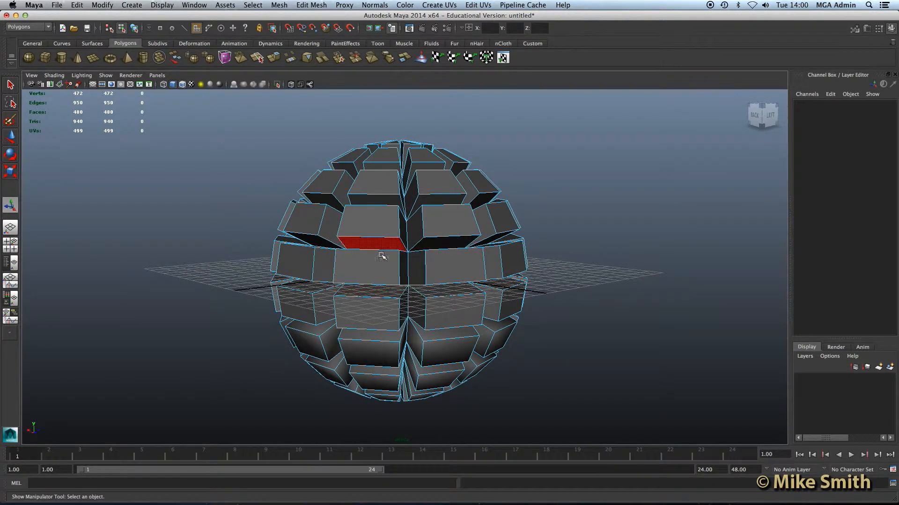
- Undo the extrusion of all faces, back to the plain sphere in object selection
key("z")
key("z")
key("z")
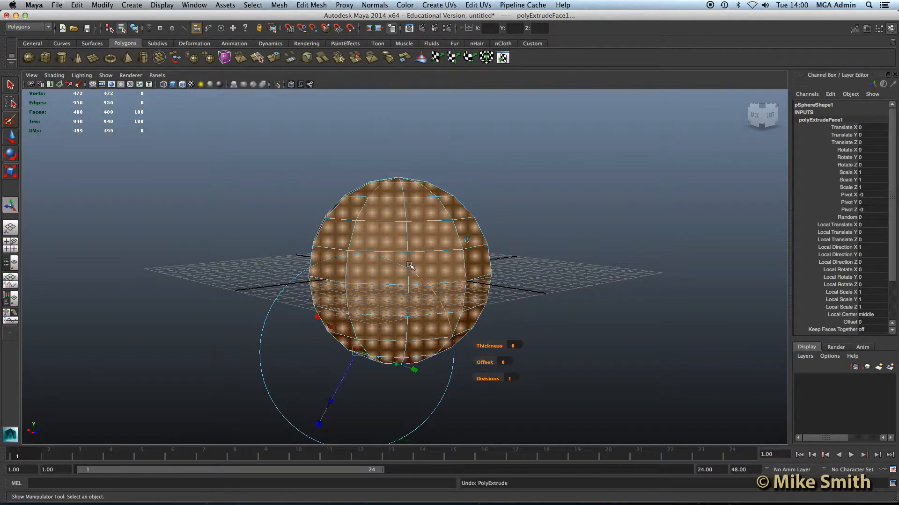
left_click_drag(448, 257, 429, 257, "alt")
scroll(408, 235, "up", 5)
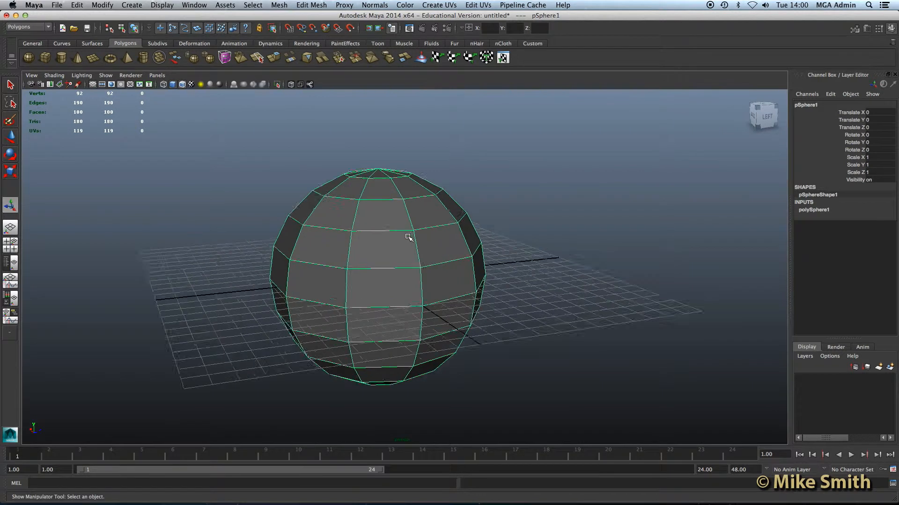
- Switch the sphere to face selection and select six adjacent side faces, two wide and three high
right_click(414, 205)
left_click(416, 228)
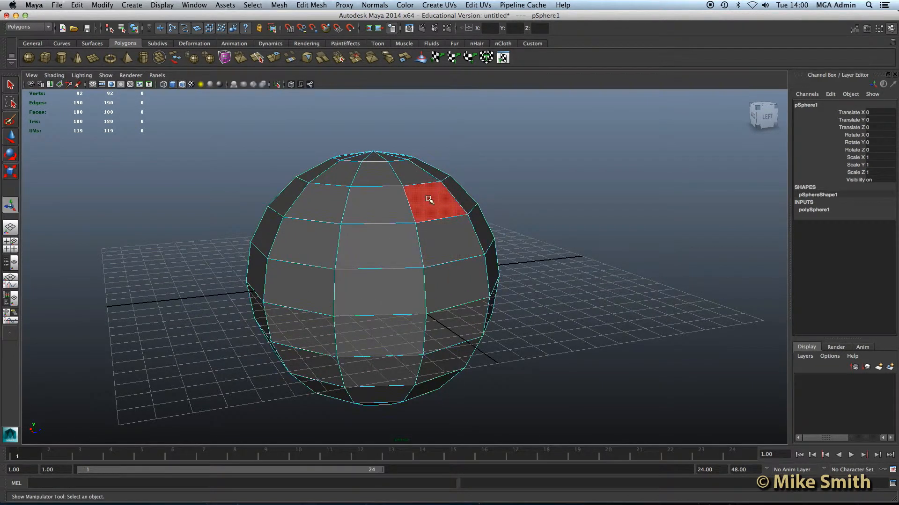
left_click(434, 213)
left_click(438, 235, "shift")
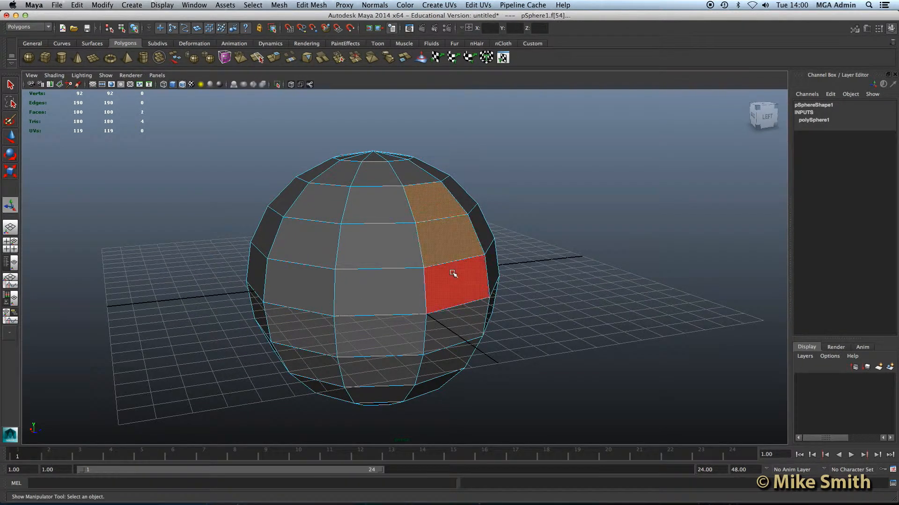
left_click(453, 273, "shift")
left_click(395, 258, "shift")
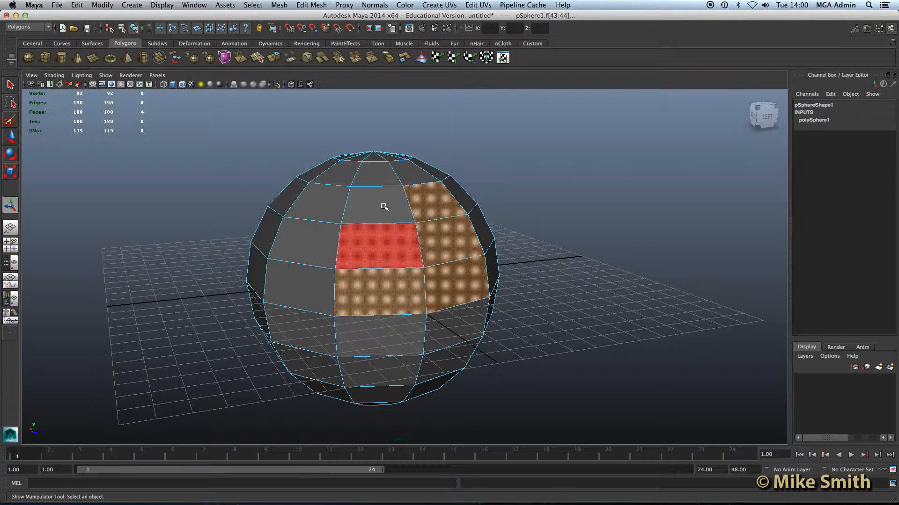
left_click(380, 206, "shift")
left_click_drag(356, 247, 377, 236, "alt")
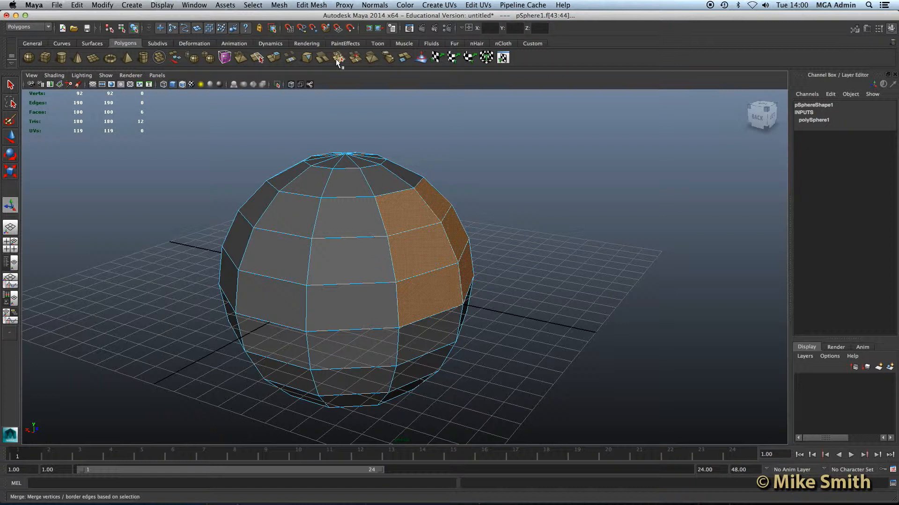
- Extrude the six faces with the manipulator on world axes, pulling them about 6.1 units along negative world X, and deselect them
left_click(311, 5)
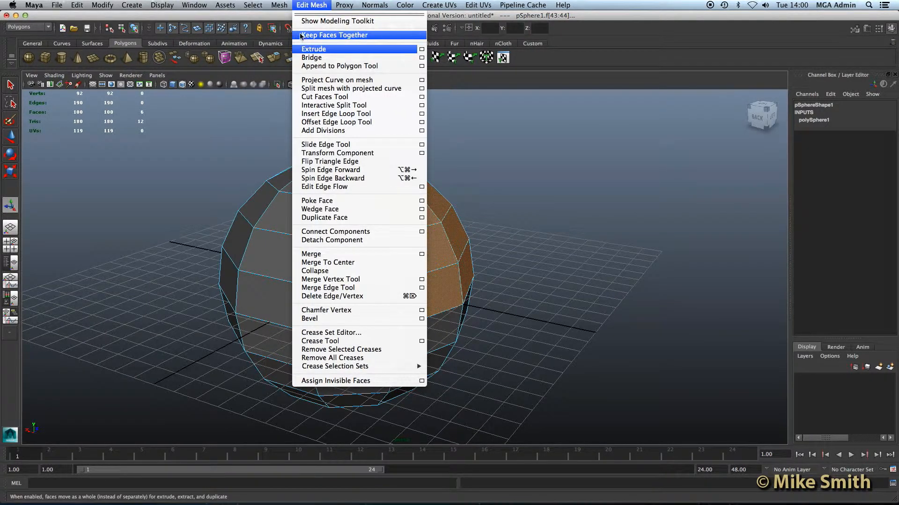
left_click(314, 50)
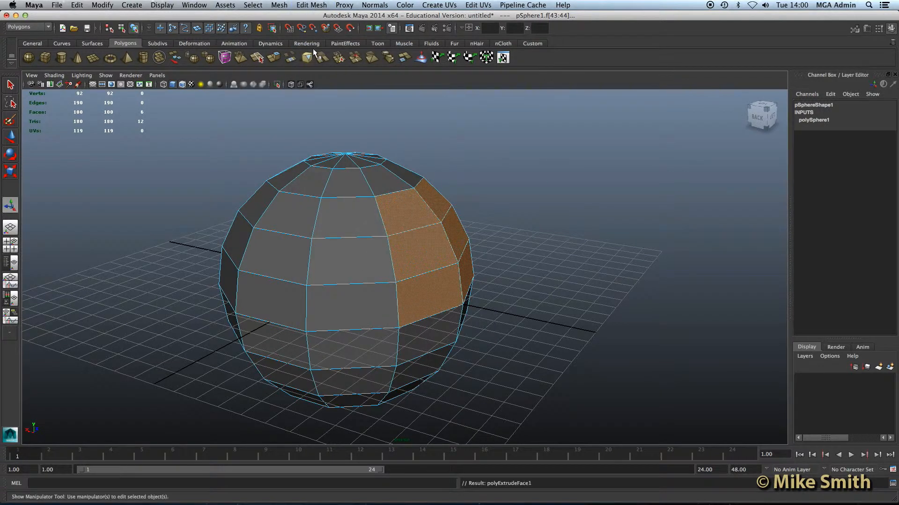
left_click(430, 294)
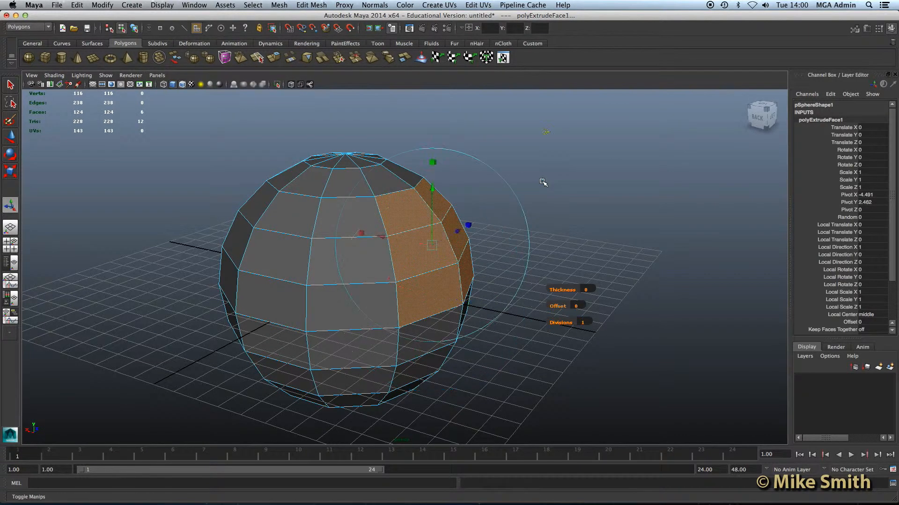
left_click_drag(384, 236, 507, 283)
left_click(535, 161)
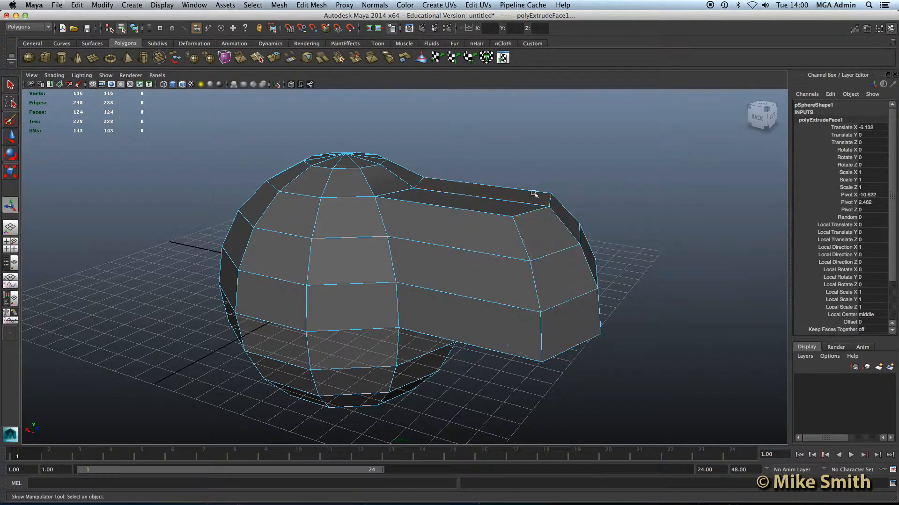
- Move one upper end face of the extruded block away from its neighbouring faces with the Move tool
left_click(541, 224)
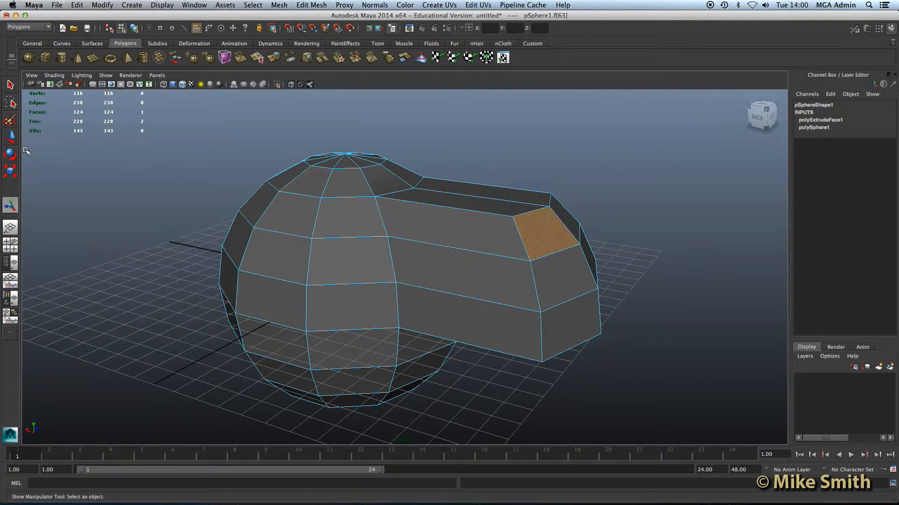
left_click(10, 136)
left_click_drag(548, 175, 550, 130)
left_click_drag(590, 156, 562, 163, "alt")
left_click_drag(493, 209, 461, 215)
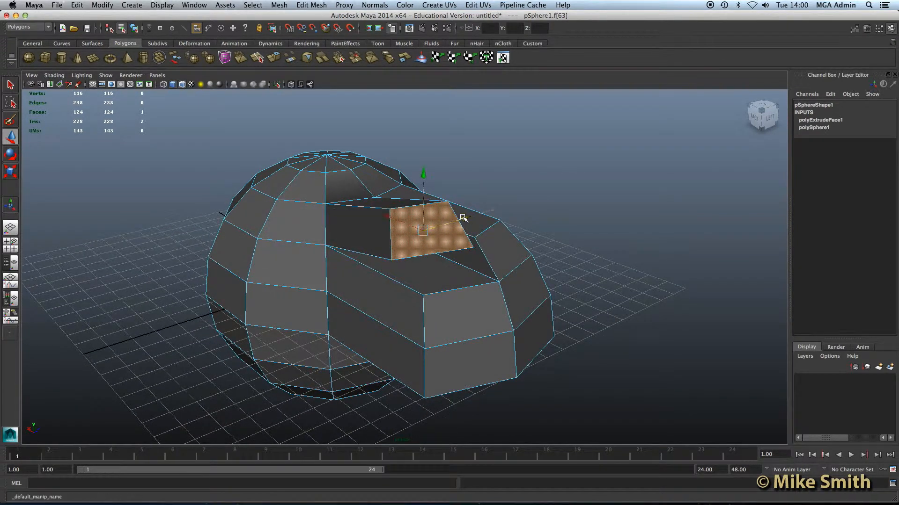
- Check the Keep Faces Together option, and undo the face moves and the world X extrusion back to the plain sphere
left_click(312, 4)
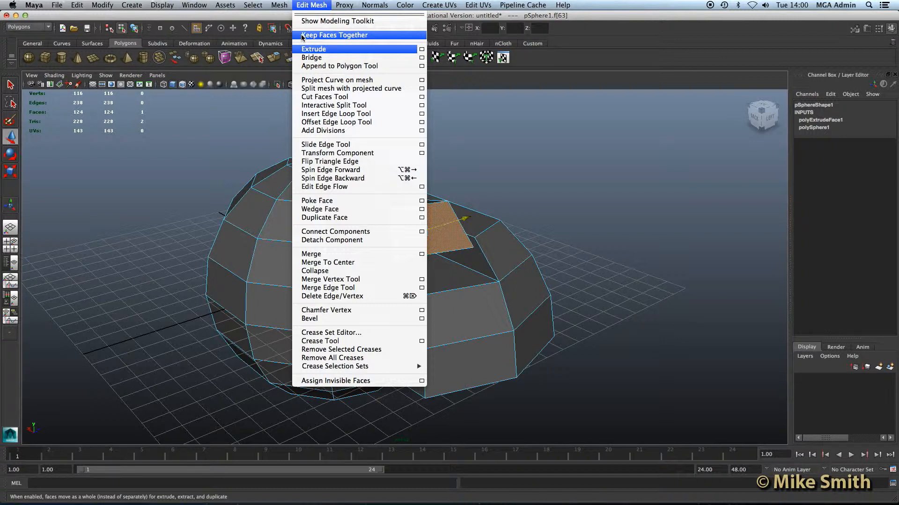
left_click(485, 176)
left_click_drag(485, 176, 425, 177, "alt")
key("ctrl+z")
key("ctrl+z")
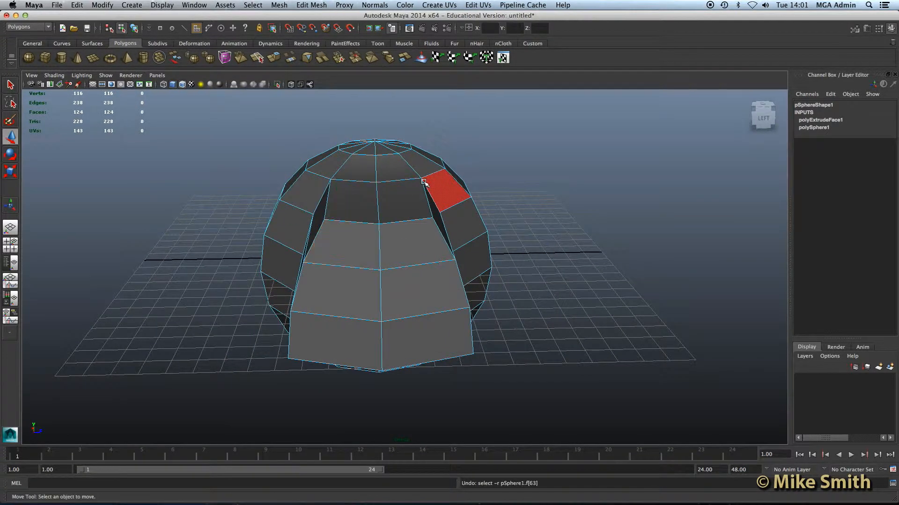
key("ctrl+z")
key("ctrl+z")
key("ctrl+z")
key("ctrl+z")
key("ctrl+z")
left_click_drag(327, 210, 373, 212, "alt")
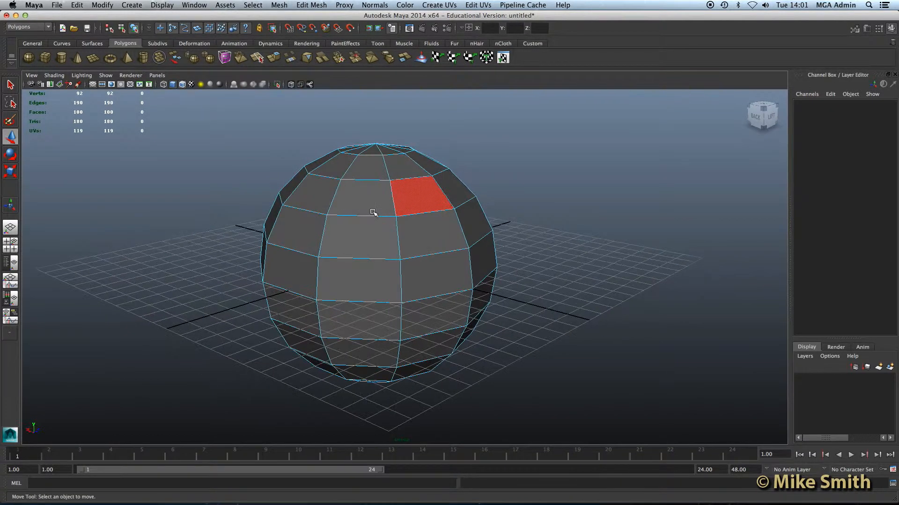
- Select two matching faces on opposite sides of the sphere, in the row just above its equator
left_click(298, 278)
left_click_drag(255, 284, 212, 293, "alt")
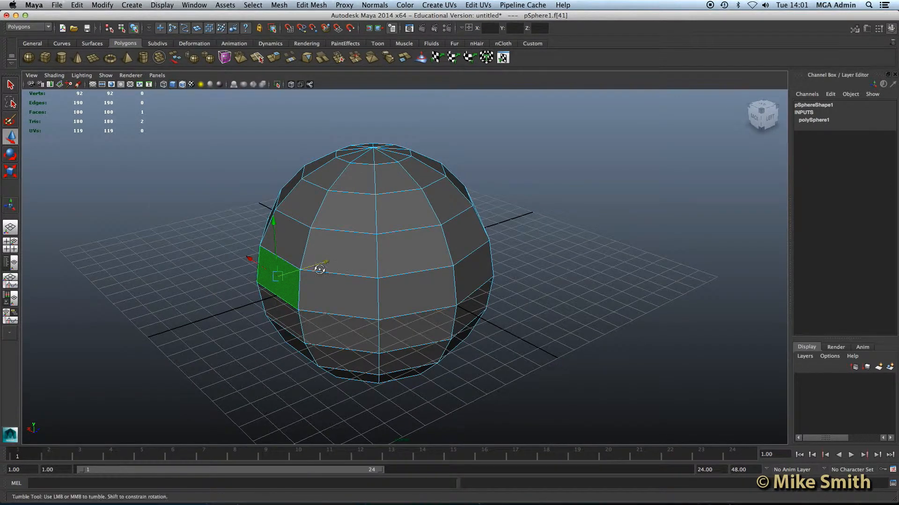
left_click_drag(344, 268, 271, 267, "alt")
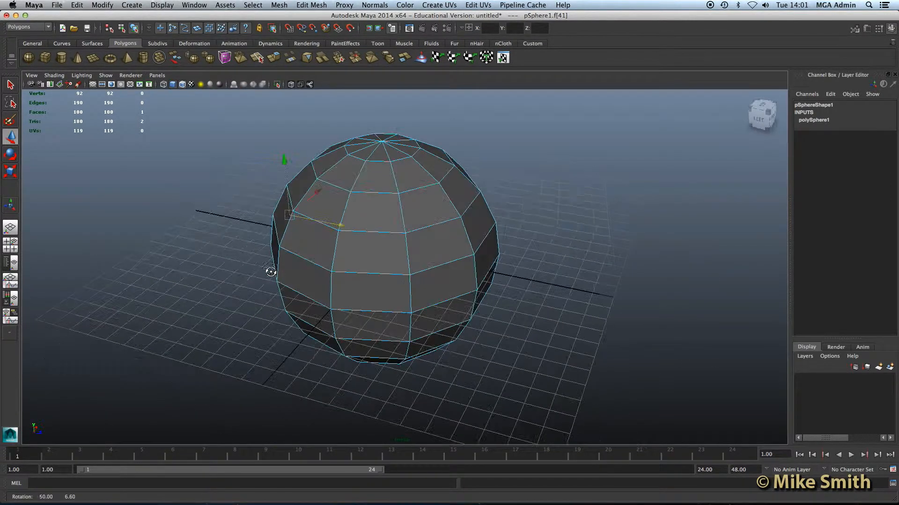
left_click(487, 262, "shift")
left_click_drag(288, 261, 306, 260, "alt")
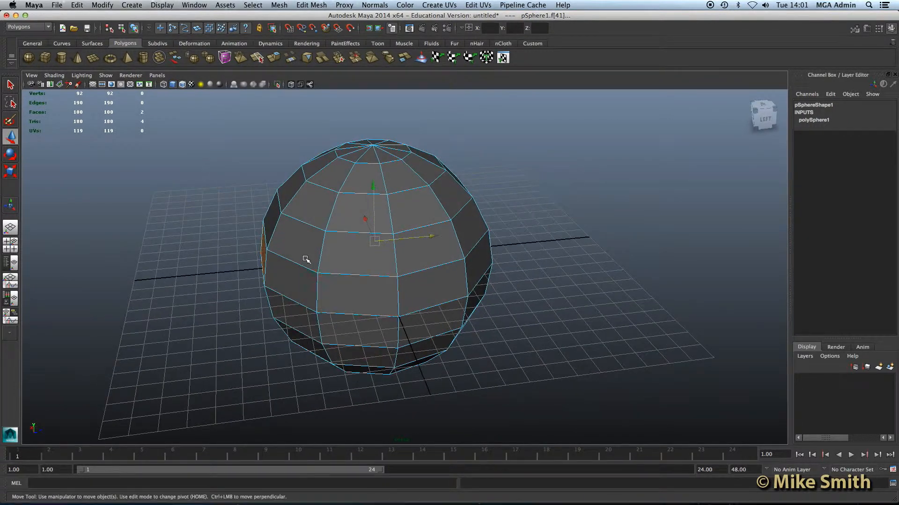
- Turn on Keep Faces Together and extrude the two opposite faces outward about 5.9 units along local Z
left_click(308, 5)
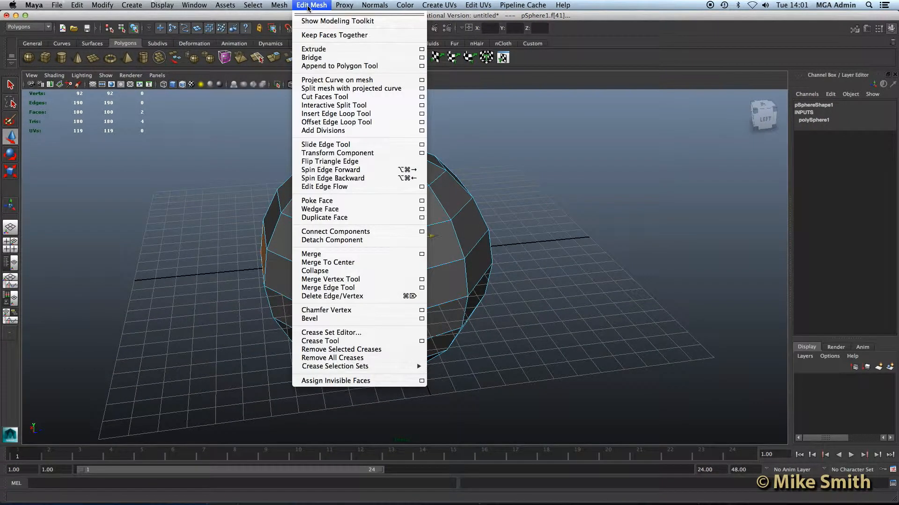
left_click(305, 36)
left_click(310, 5)
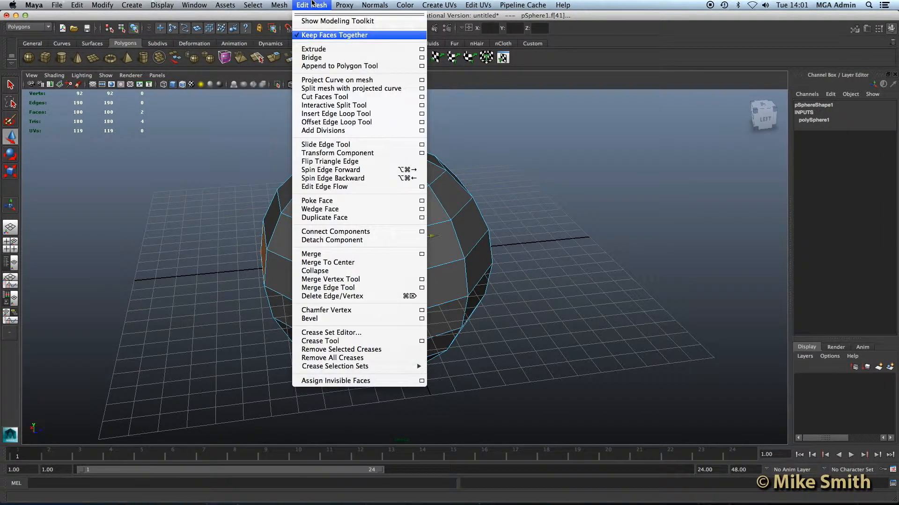
left_click(315, 50)
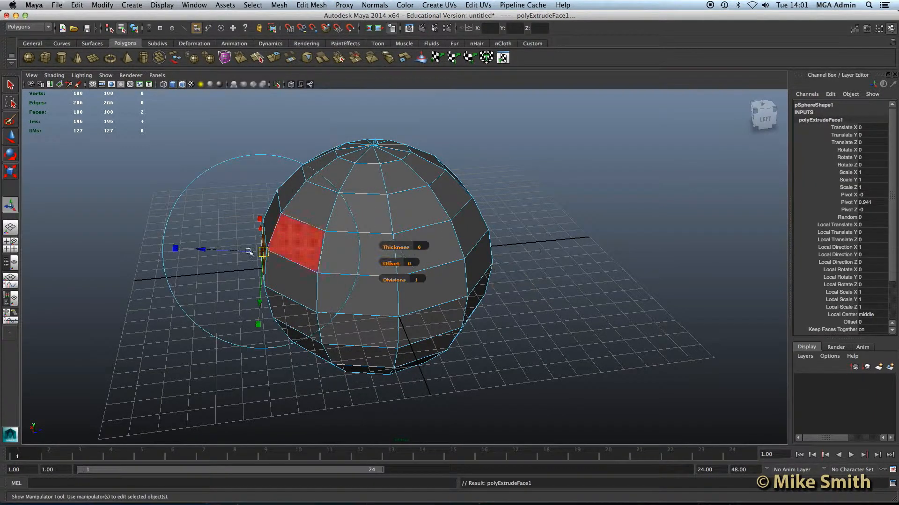
left_click_drag(230, 256, 218, 222, "alt")
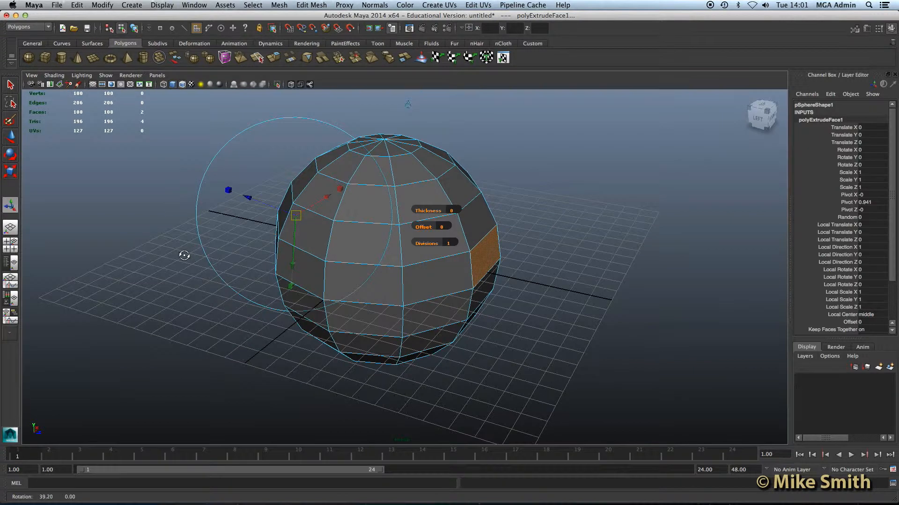
left_click_drag(249, 198, 227, 241)
middle_click_drag(254, 233, 259, 229, "alt")
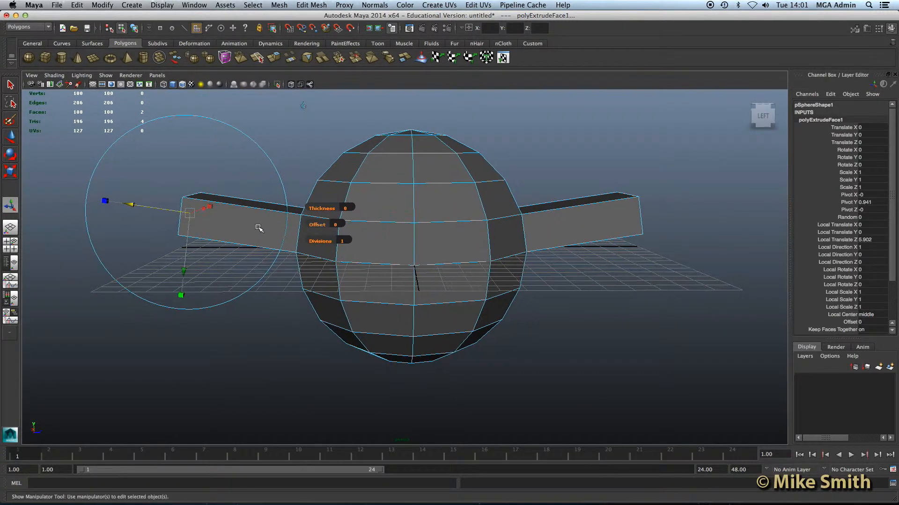
- Try shifting the extruded ends about 1.5 units along local Y, and undo the shift
left_click_drag(186, 272, 181, 298)
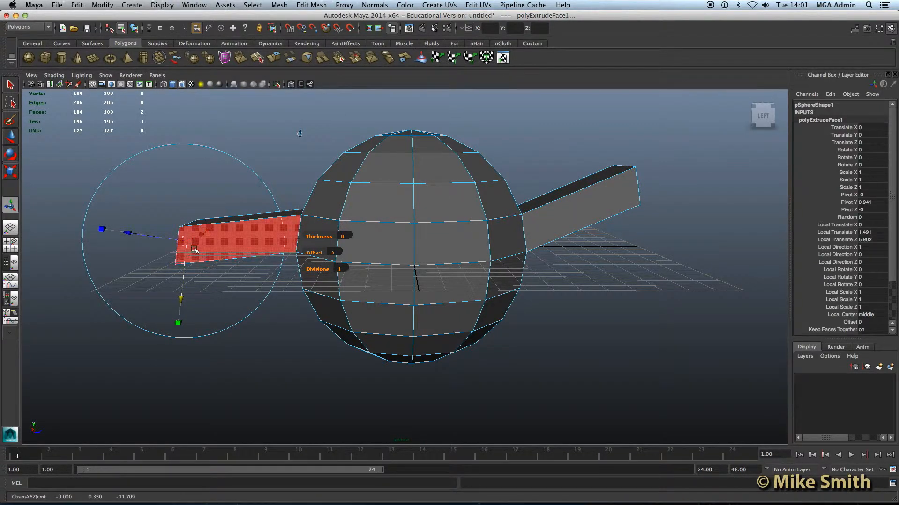
key("z")
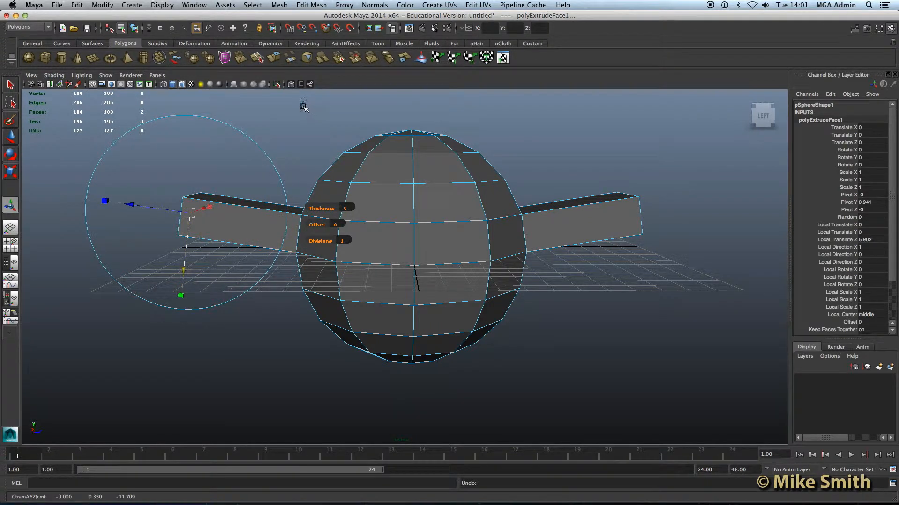
- Switch the extrude manipulator to world axes, lower both arm ends about 1.5 units along world Y, and return to local axes
left_click(303, 107)
left_click_drag(410, 168, 411, 197)
left_click(524, 146)
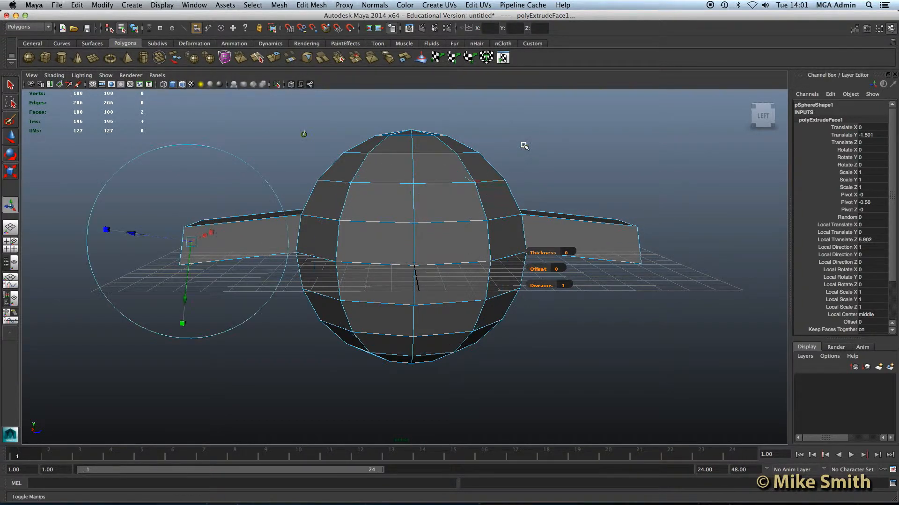
- Lengthen both arms along local Z to a local translation of about 8 units, and inspect them from another angle
left_click_drag(134, 233, 91, 226)
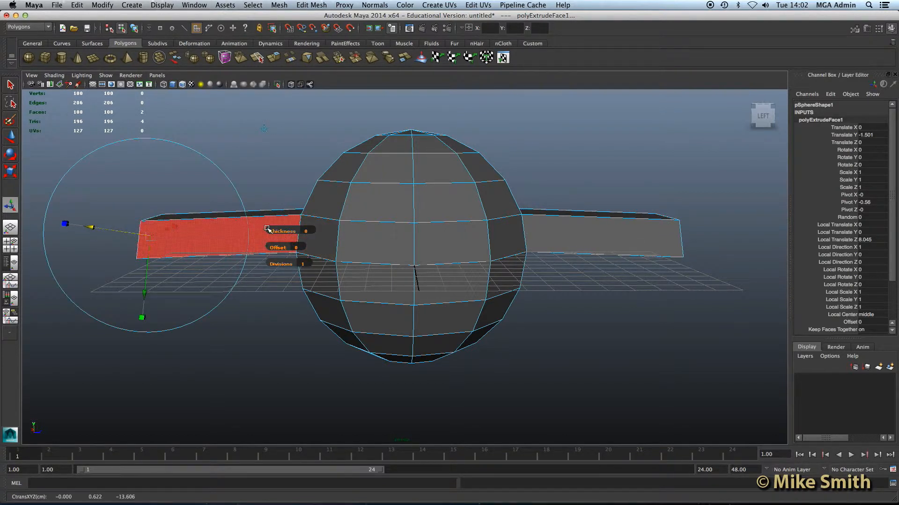
left_click_drag(236, 251, 319, 280, "alt")
left_click_drag(529, 258, 481, 263, "alt")
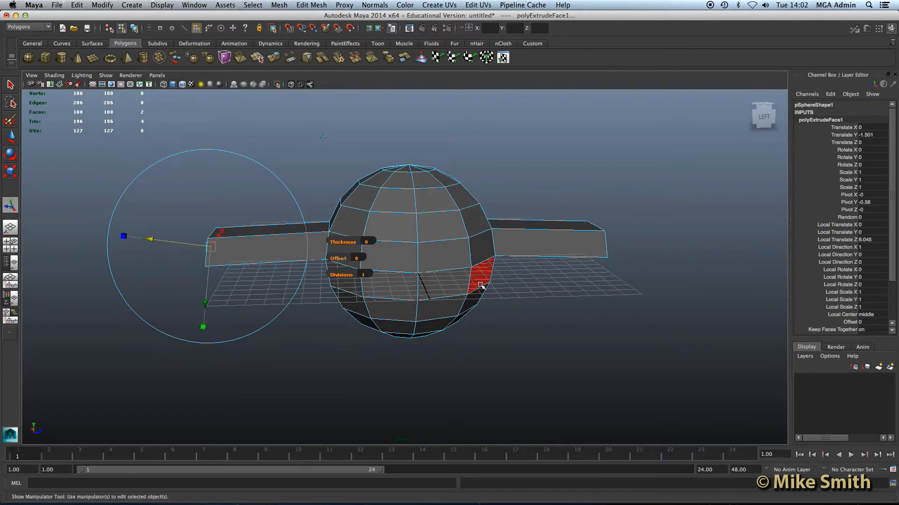